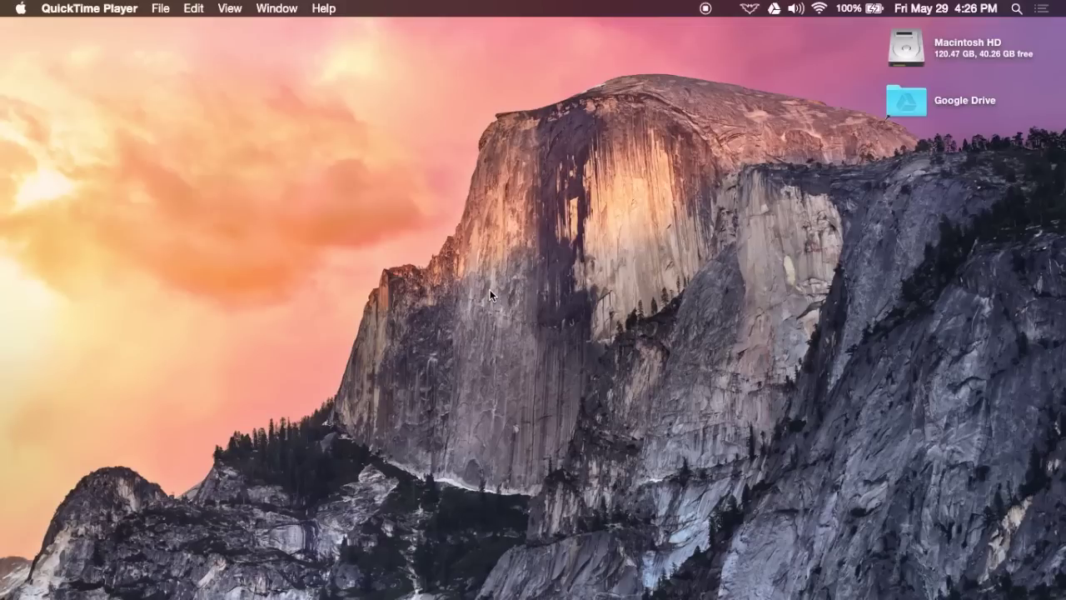
# Open the Dock's Applications stack as a grid of installed apps.
pyautogui.click(780, 581)
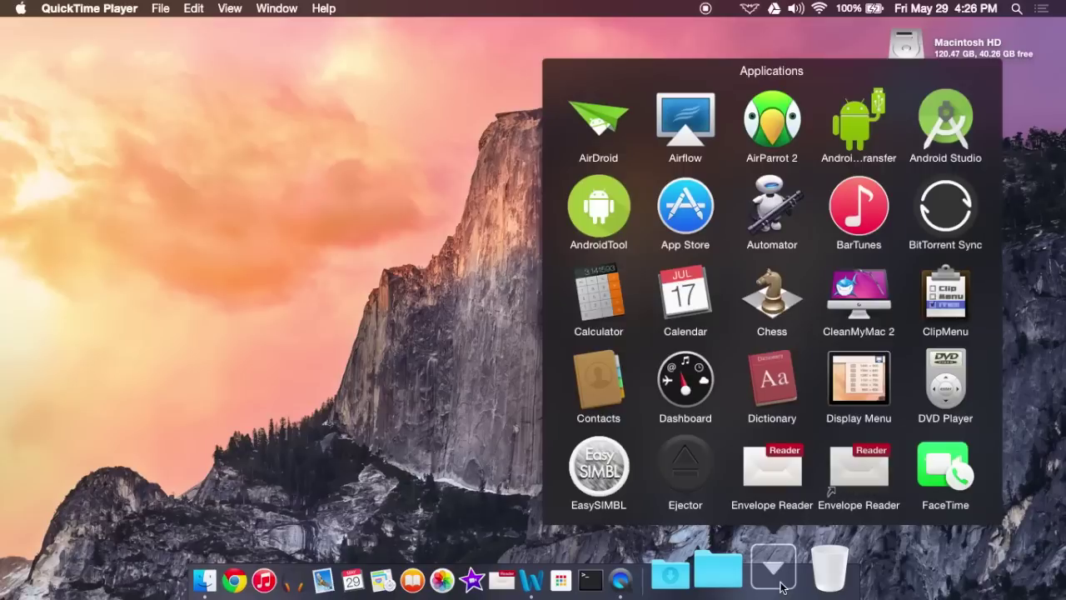
# Launch ClipMenu, approve opening the downloaded app, and decline launching it at startup.
pyautogui.click(936, 308)
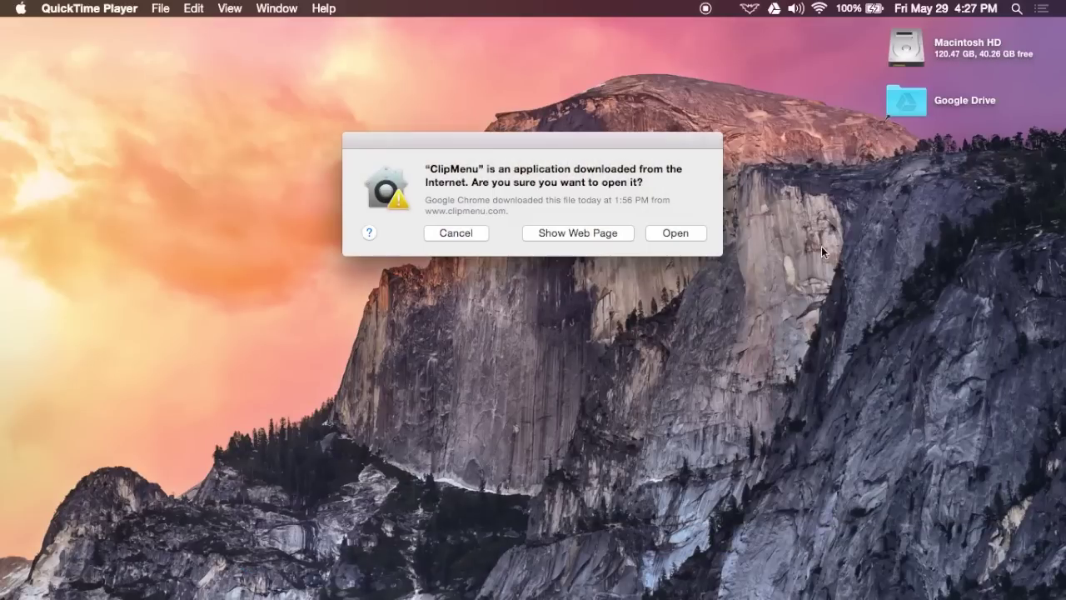
pyautogui.click(695, 232)
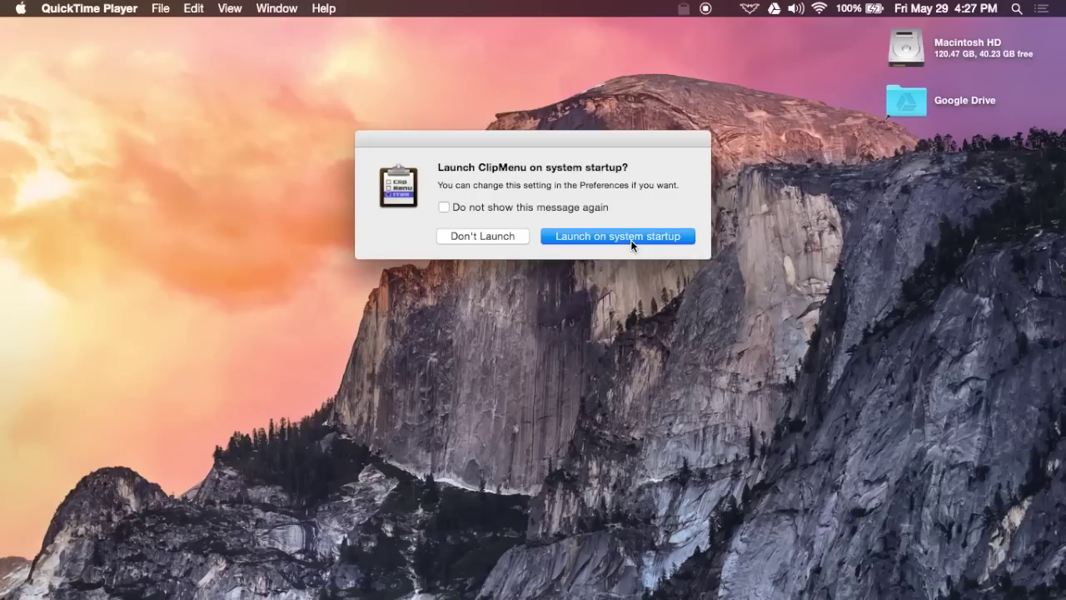
pyautogui.click(503, 237)
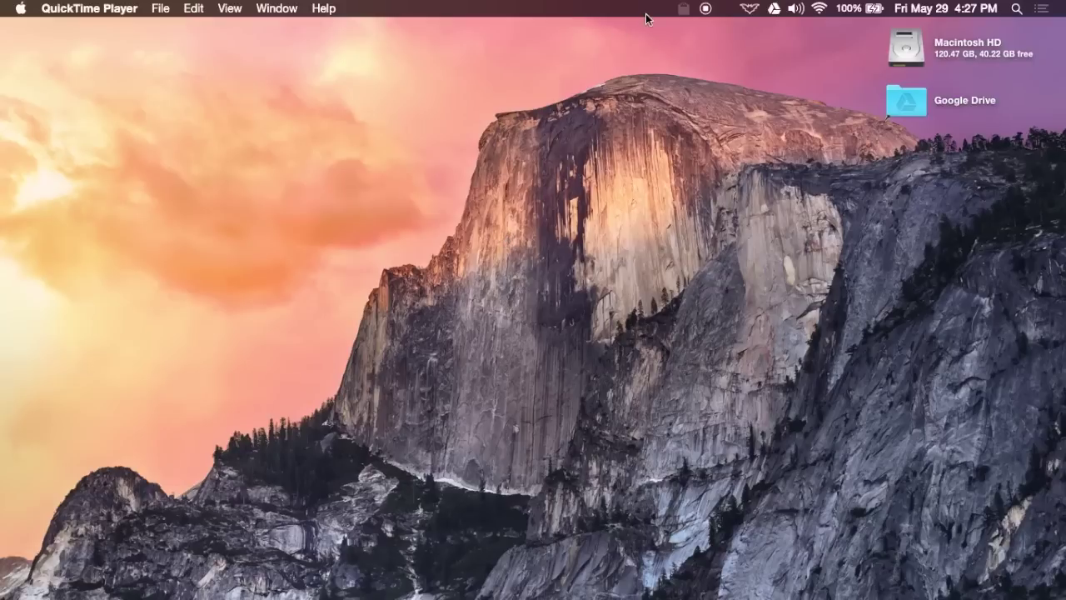
# Copy the Google Drive icon's name into ClipMenu's clipboard history, leaving it unchanged.
pyautogui.click(683, 9)
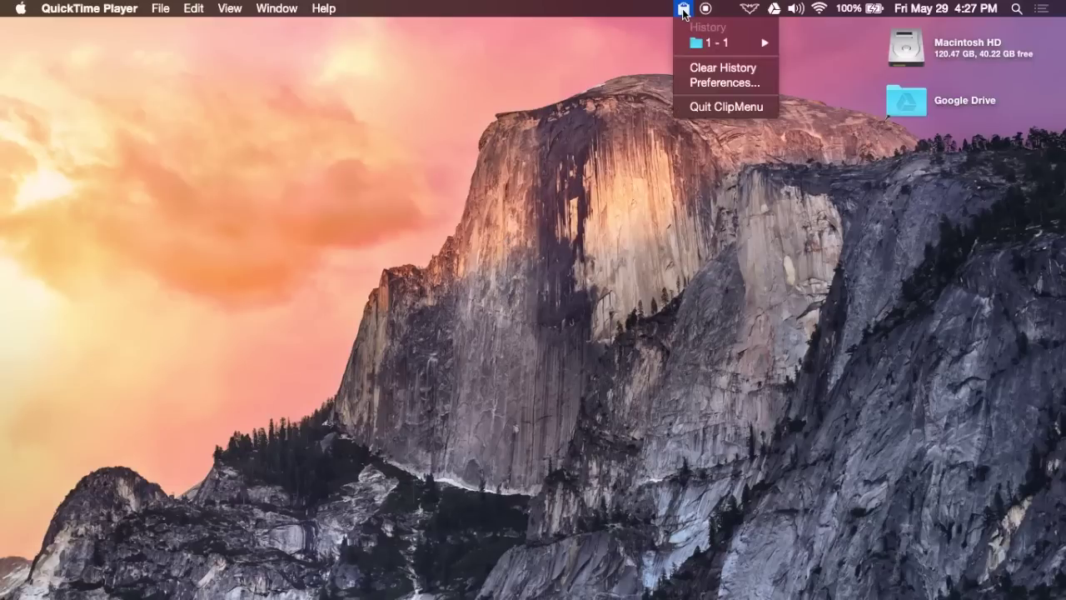
pyautogui.moveTo(721, 43)
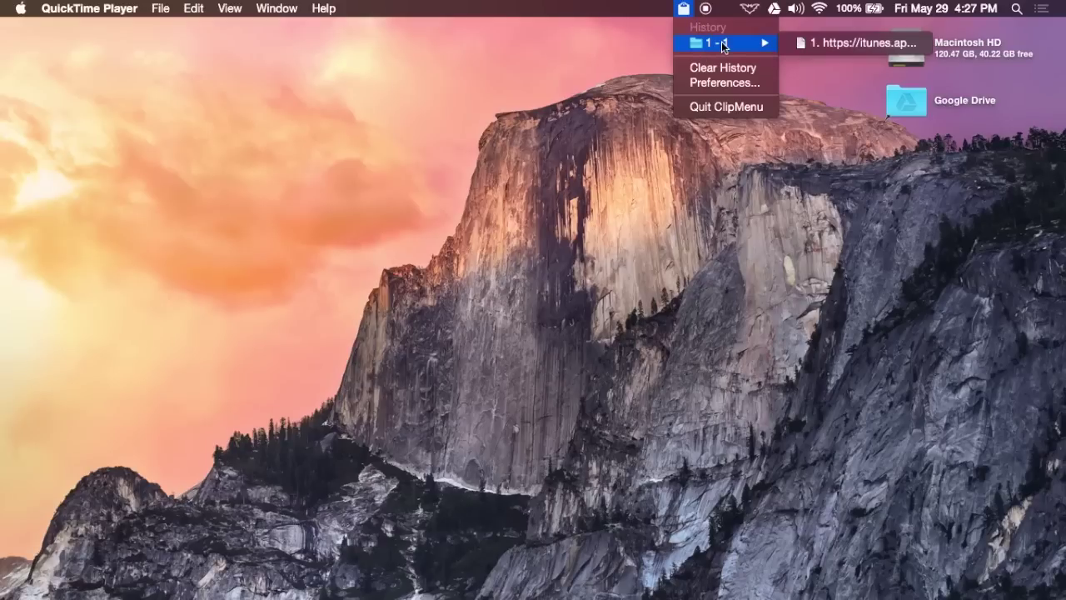
pyautogui.click(932, 135)
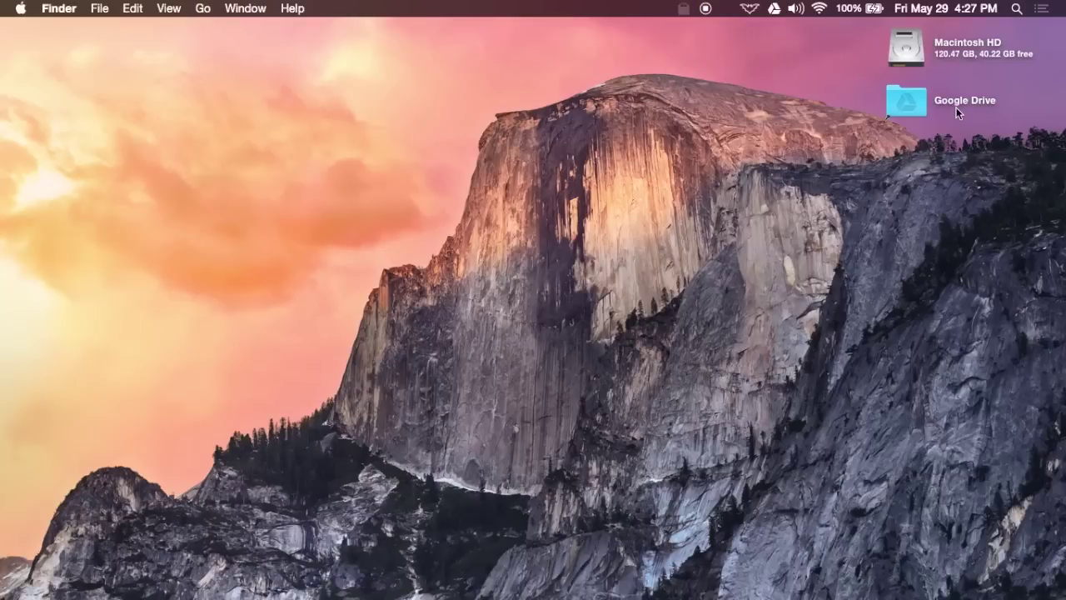
pyautogui.click(956, 107)
pyautogui.click(944, 103)
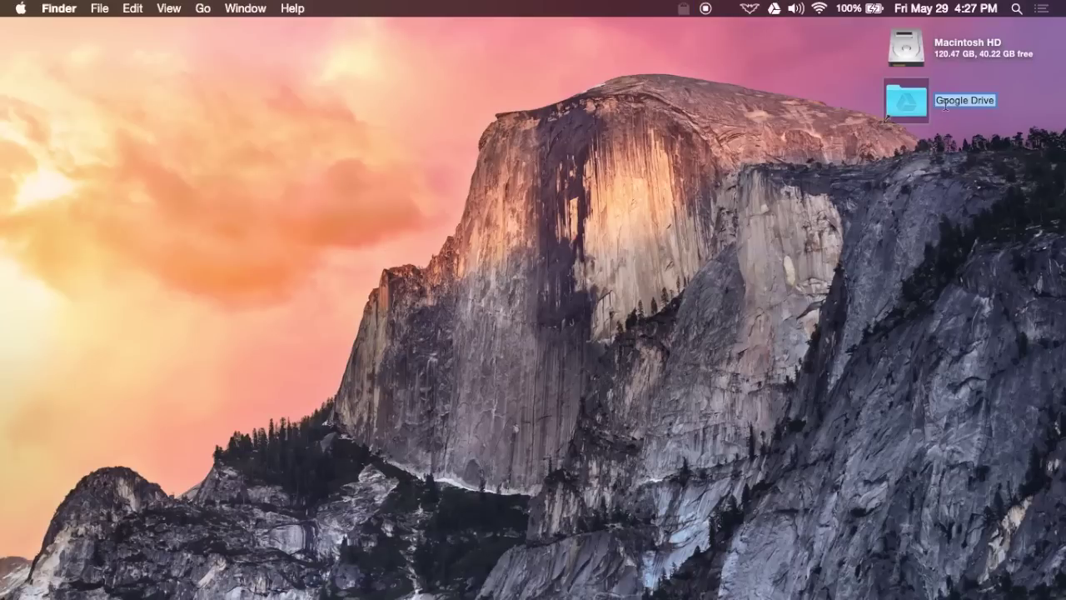
pyautogui.click(934, 143)
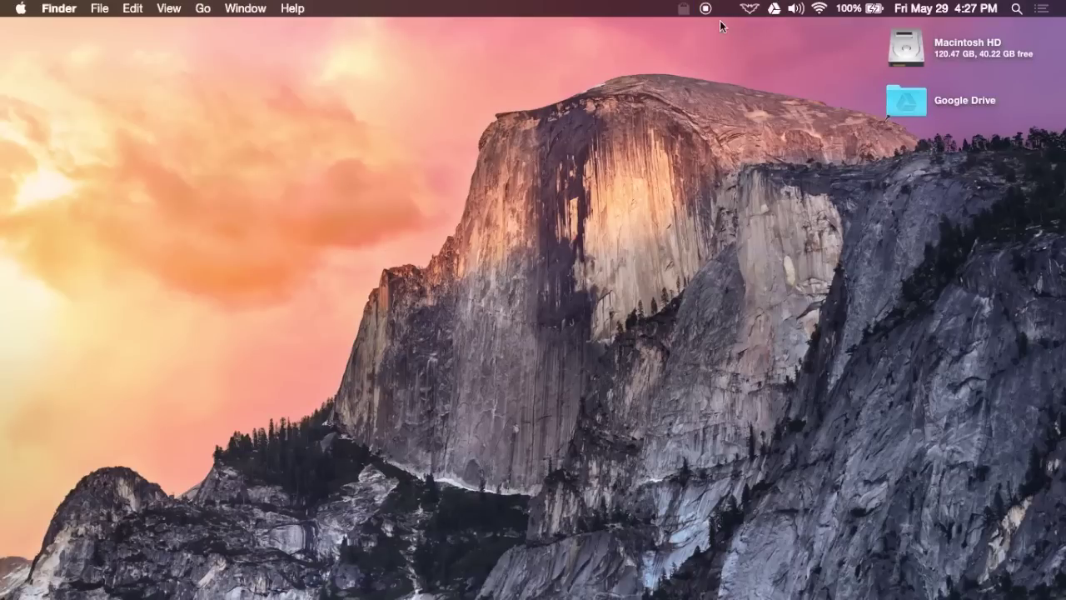
# Paste the older iTunes link into the Google Drive rename, cancel it, and open ClipMenu Preferences.
pyautogui.click(684, 10)
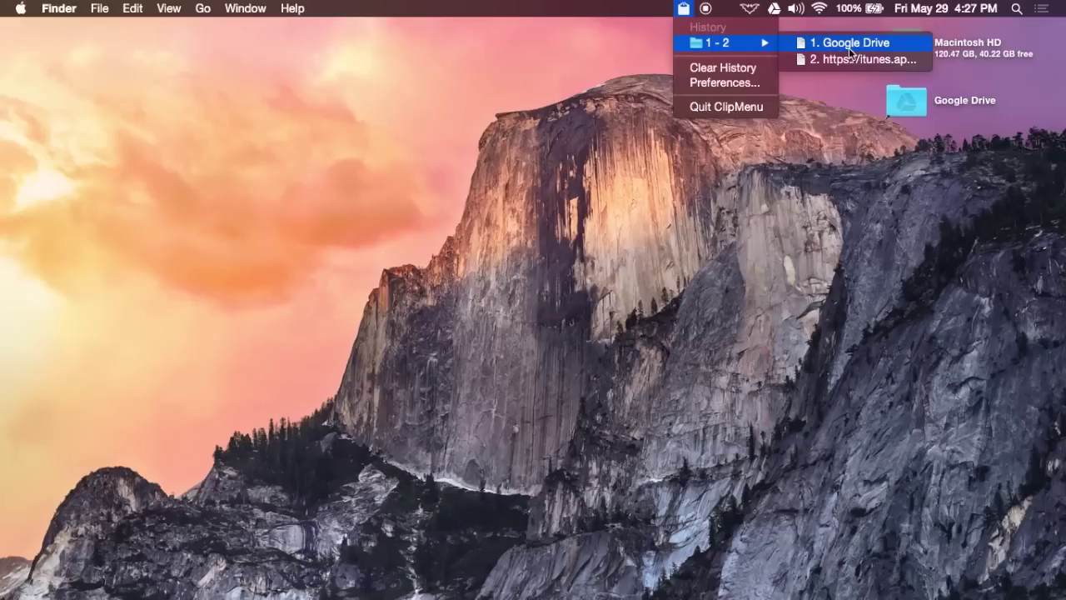
pyautogui.click(842, 59)
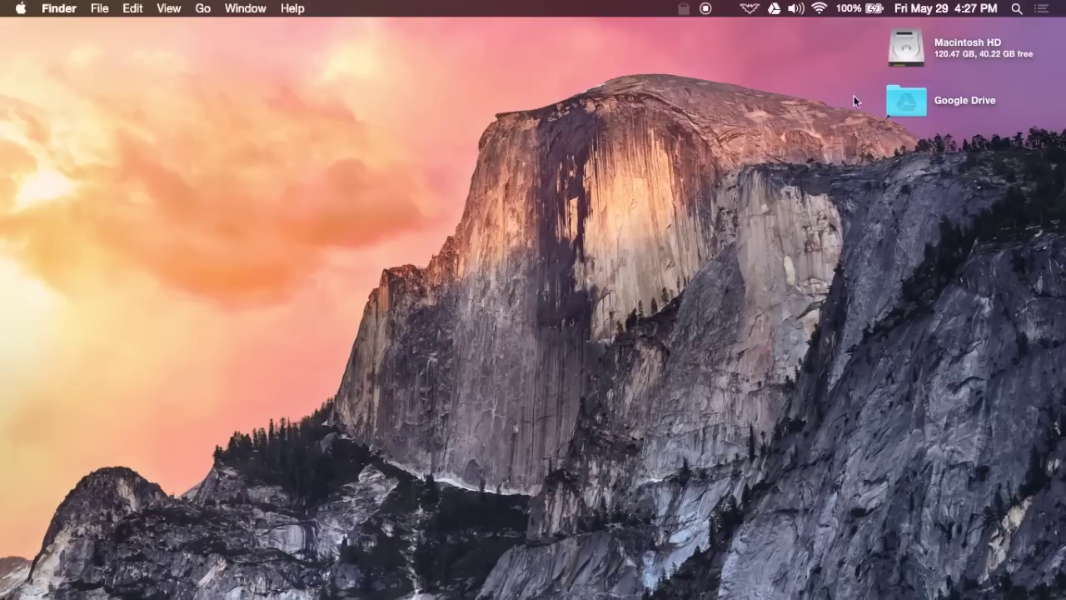
pyautogui.click(964, 101)
pyautogui.press('Return')
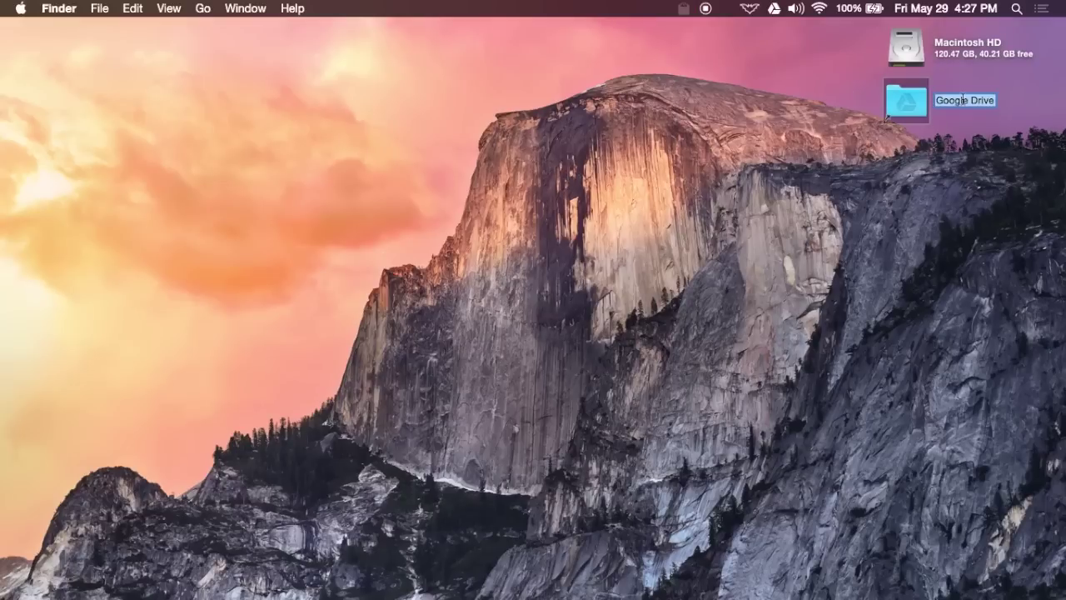
pyautogui.press('super+v')
pyautogui.press('Escape')
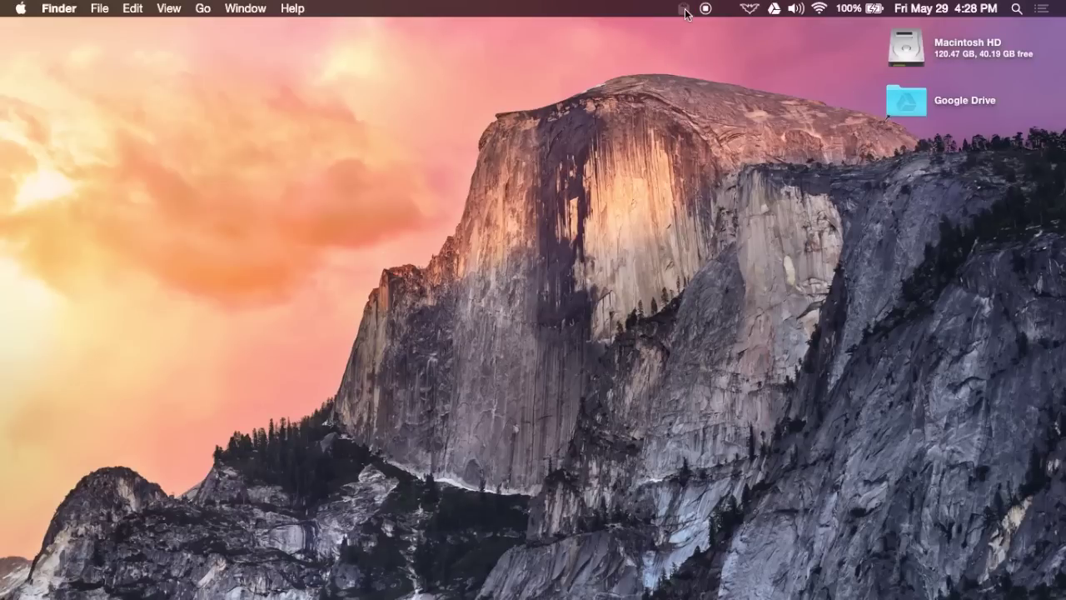
pyautogui.click(685, 9)
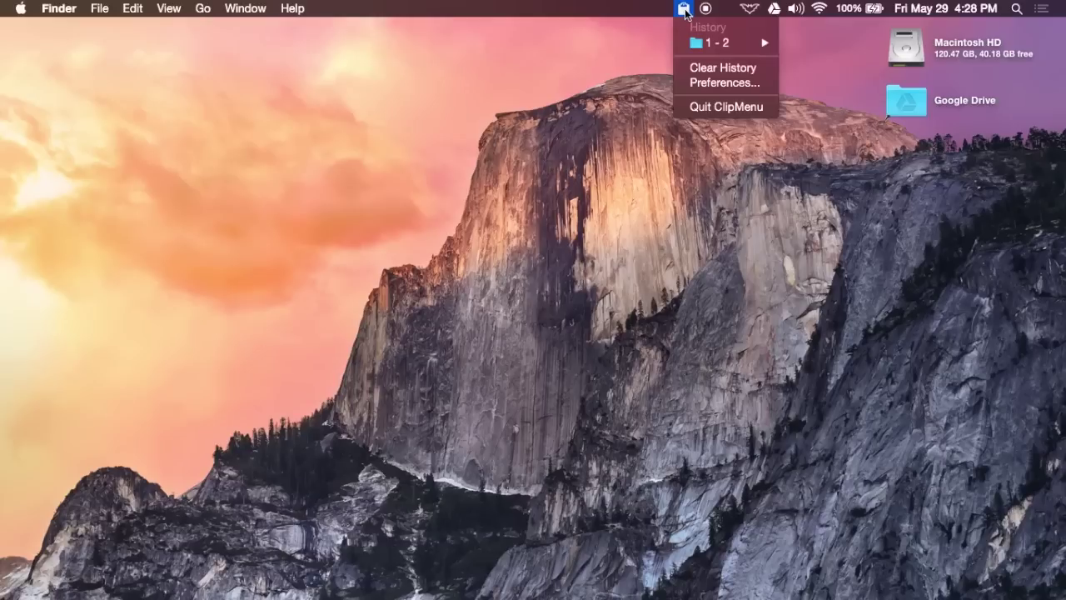
pyautogui.click(715, 82)
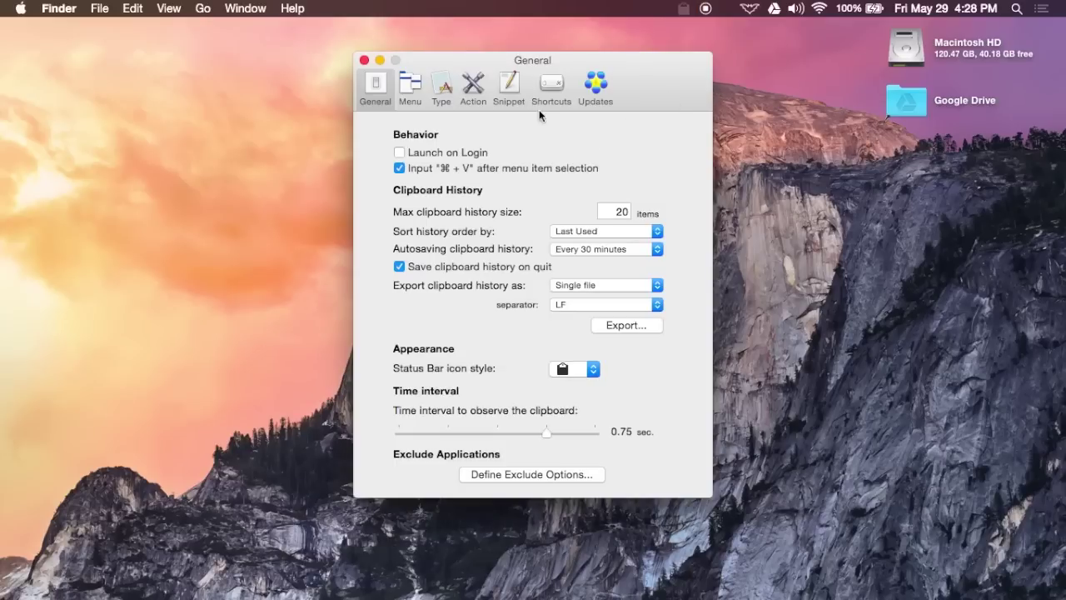
# Review ClipMenu's Snippet settings, then go back to the General settings.
pyautogui.click(508, 84)
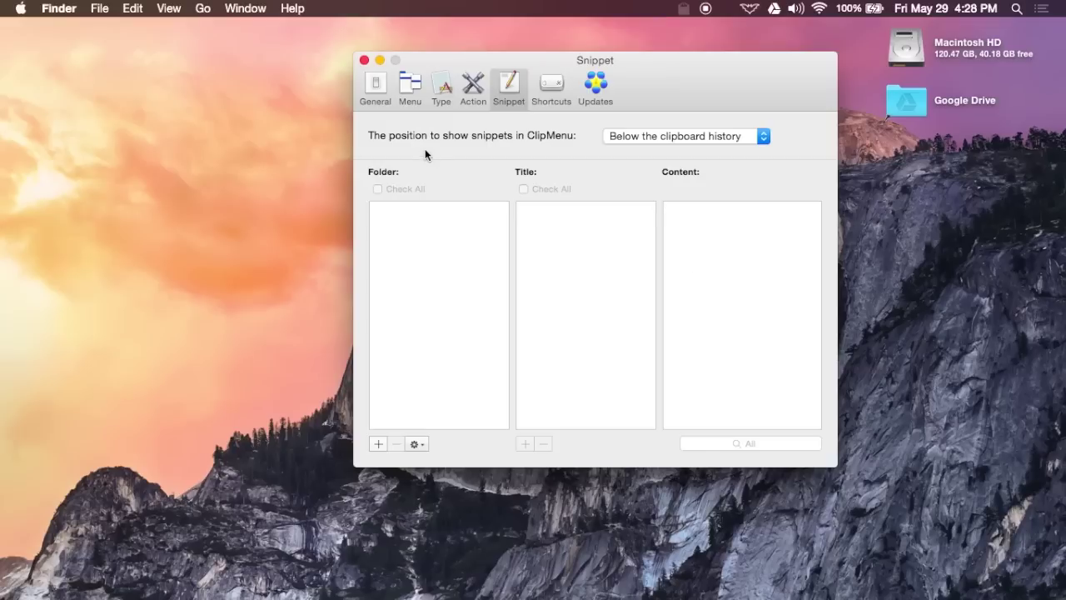
pyautogui.click(373, 90)
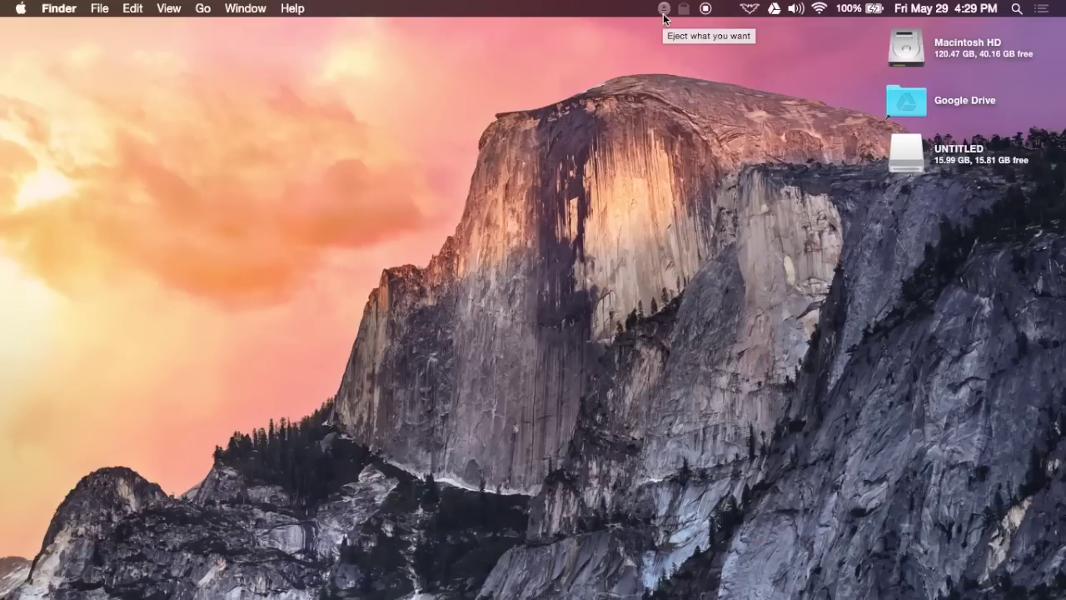
# Eject the UNTITLED drive from Ejector's menu bar drive list.
pyautogui.click(664, 10)
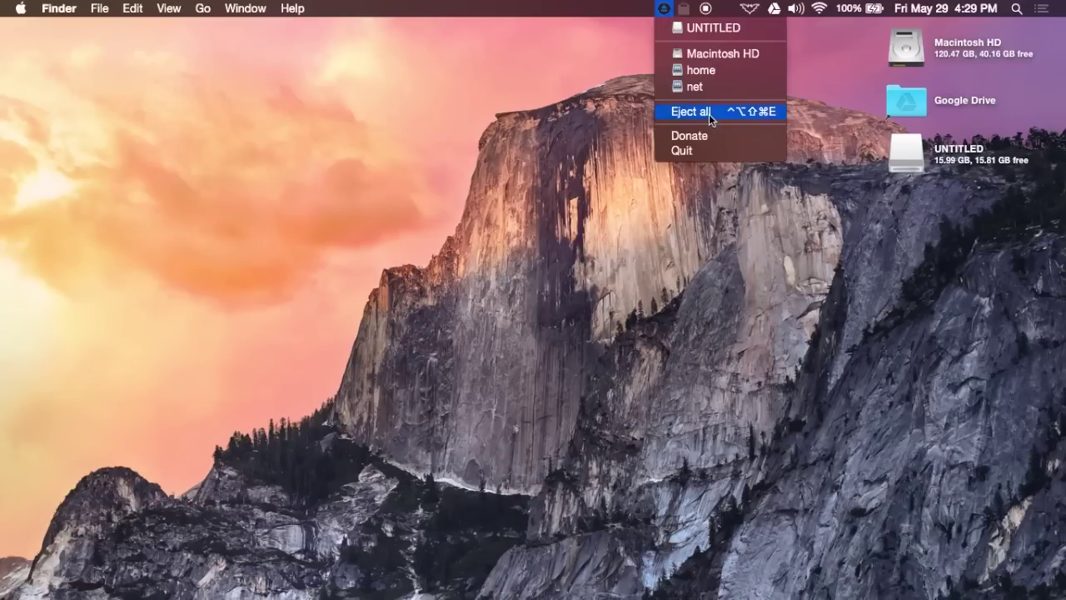
pyautogui.click(712, 29)
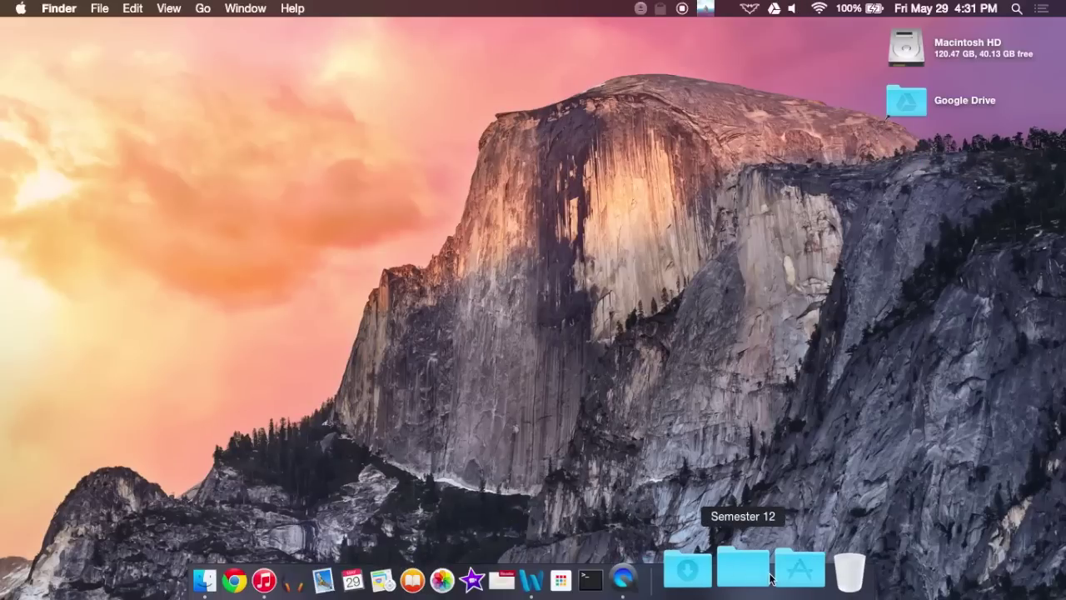
# Launch BarTunes and uncheck Album Artwork so a music note shows in the menu bar.
pyautogui.click(783, 572)
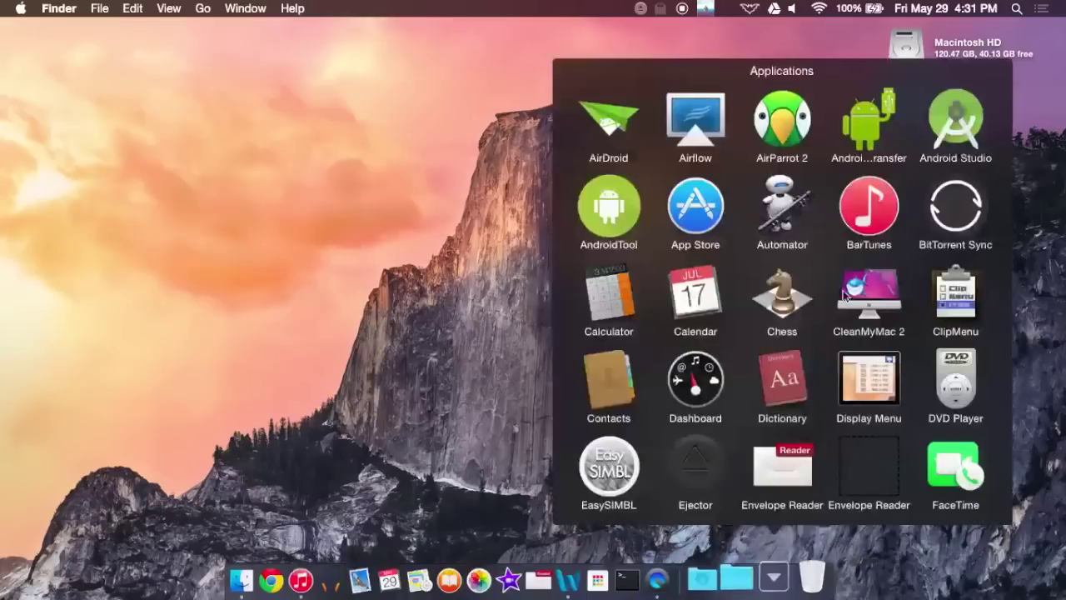
pyautogui.press('Escape')
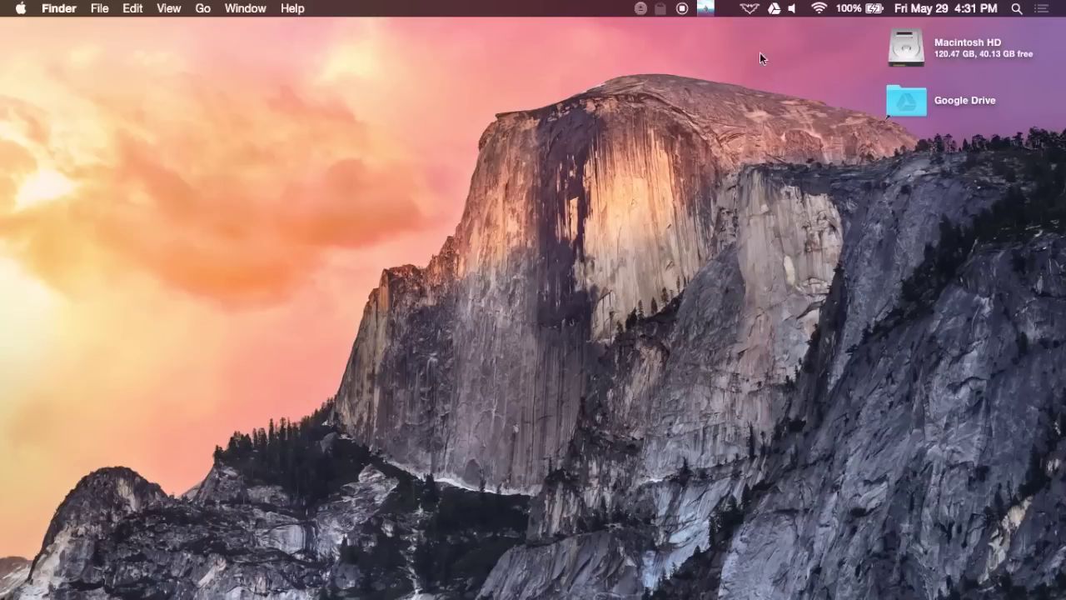
pyautogui.click(705, 8)
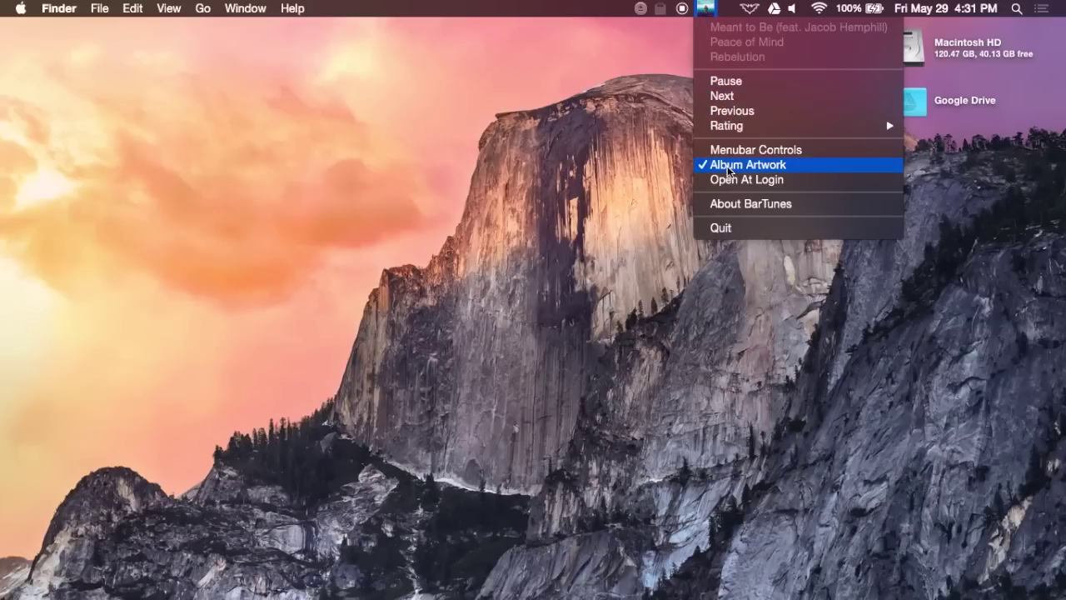
pyautogui.moveTo(798, 130)
pyautogui.click(770, 166)
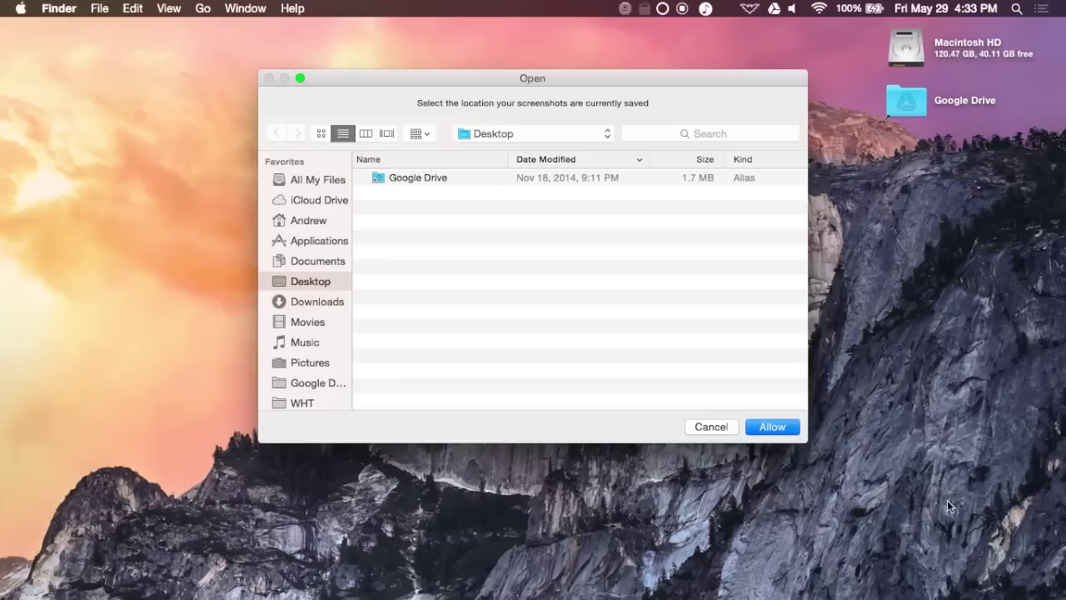
# Let QuickShot save to the Desktop and drag the 4.33.39 PM screenshot onto the desktop.
pyautogui.click(791, 431)
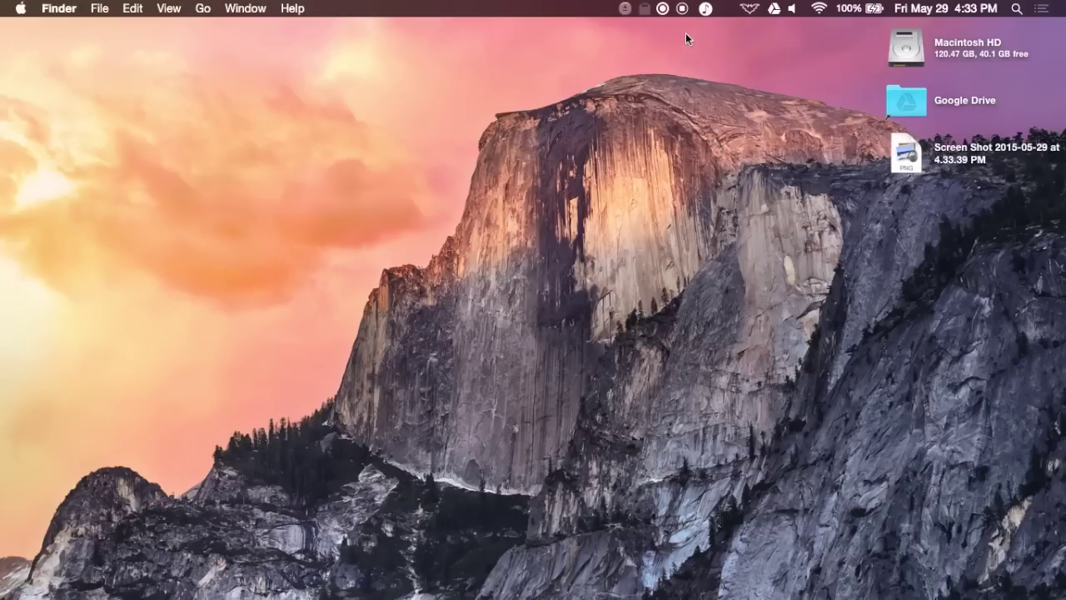
pyautogui.click(662, 10)
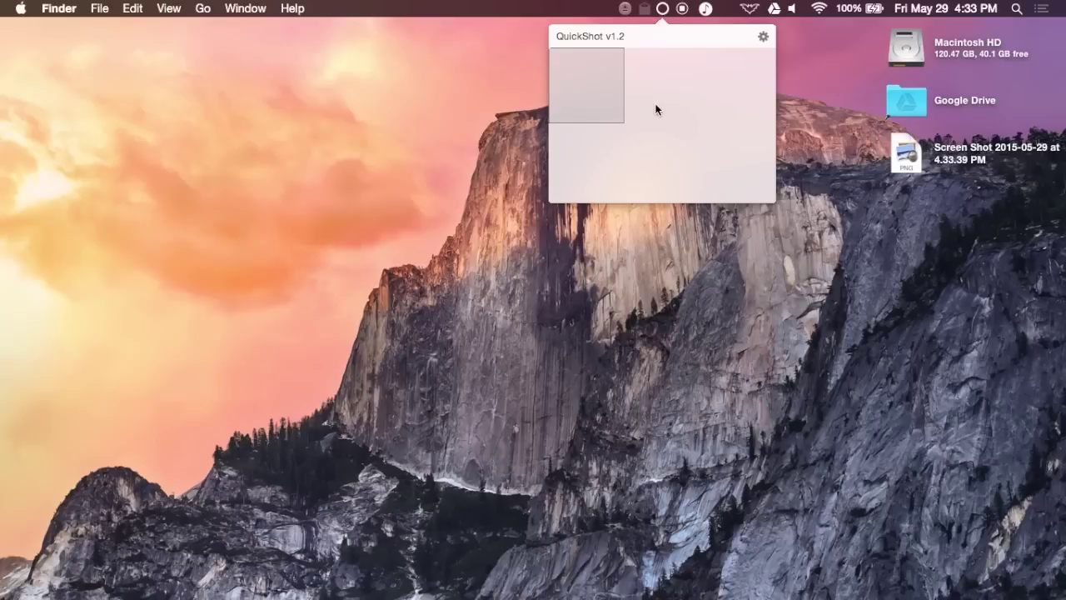
pyautogui.click(763, 36)
pyautogui.click(699, 37)
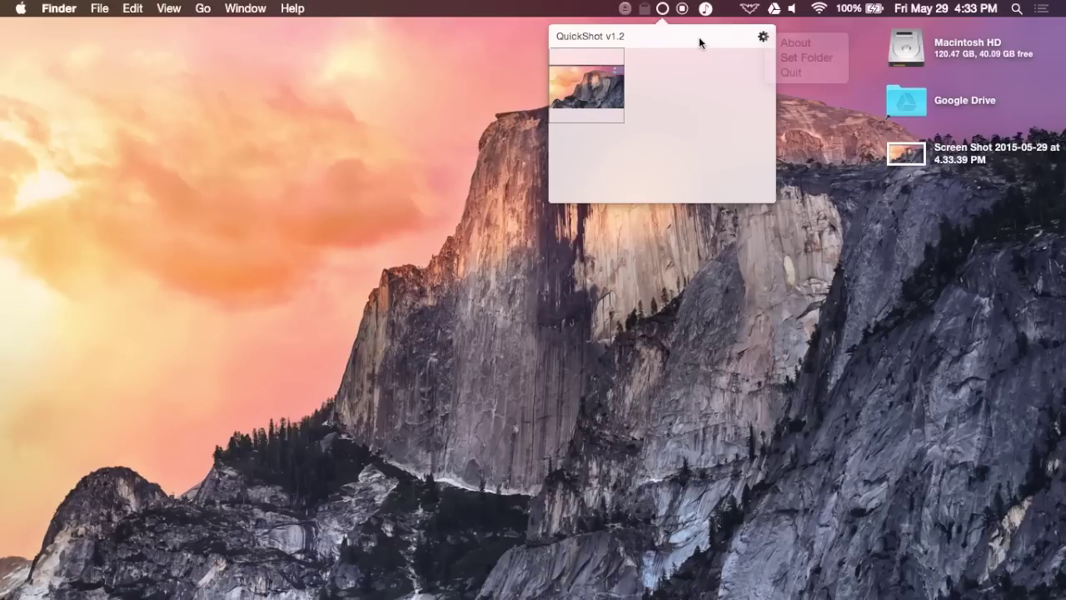
pyautogui.click(665, 10)
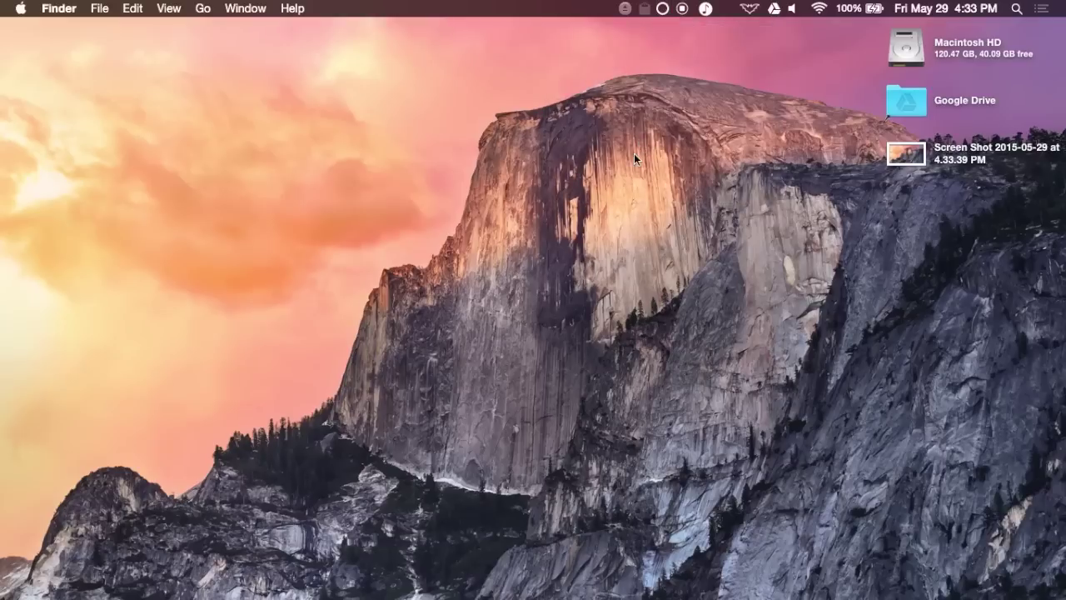
pyautogui.click(662, 9)
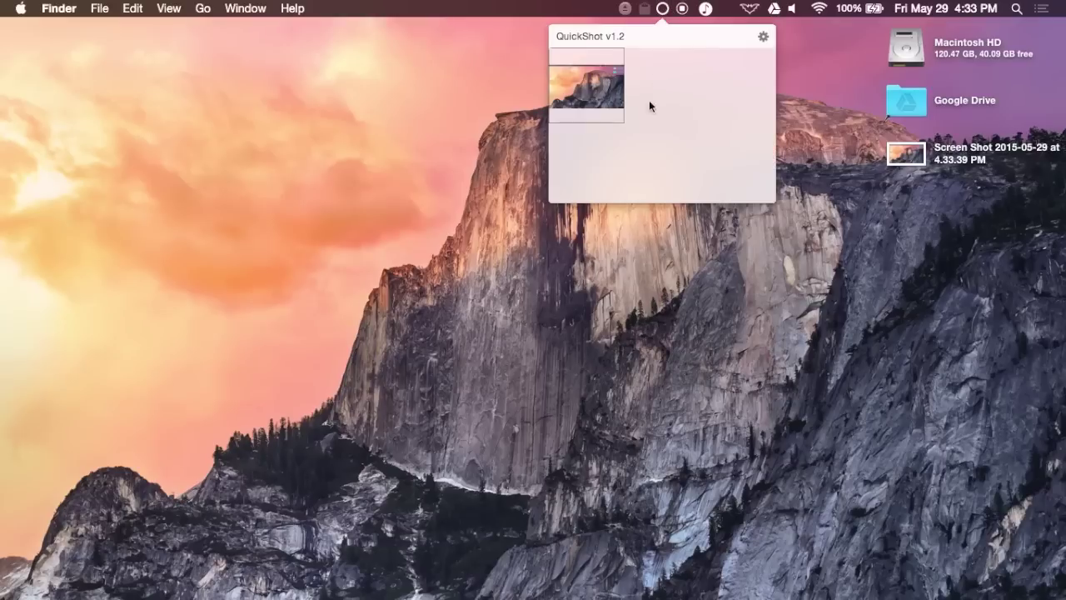
pyautogui.moveTo(587, 87); pyautogui.dragTo(535, 300)
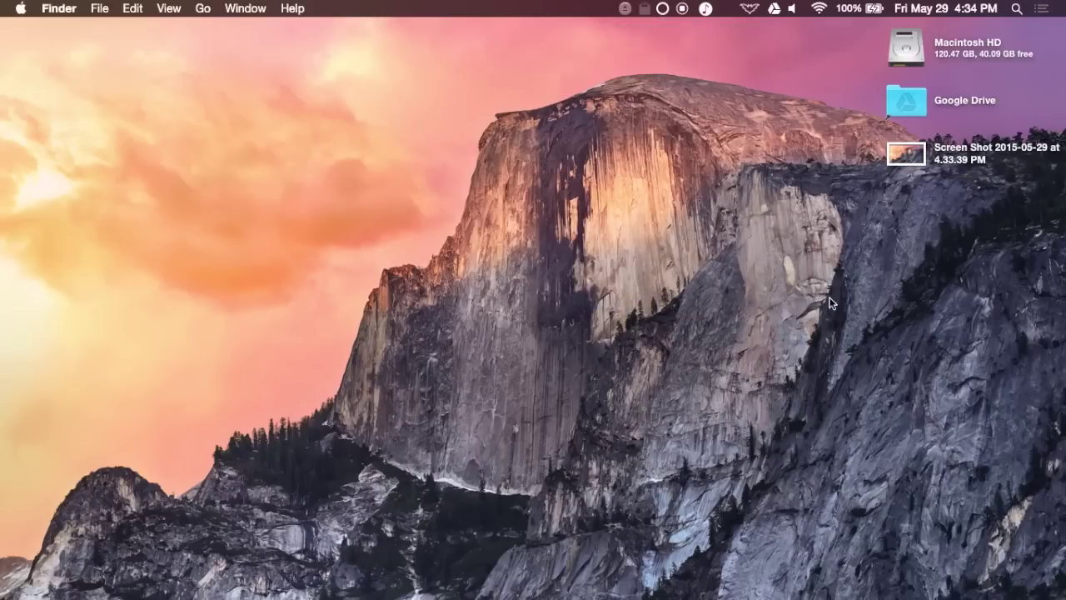
# Launch RecordIt from the Applications grid.
pyautogui.click(781, 566)
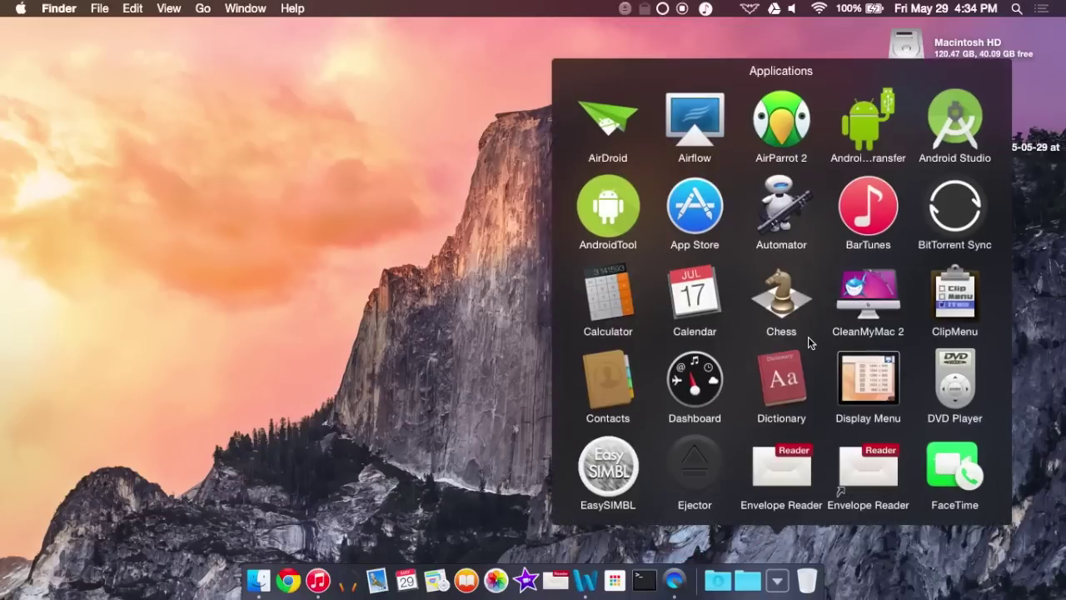
pyautogui.scroll(-10, 807, 336)
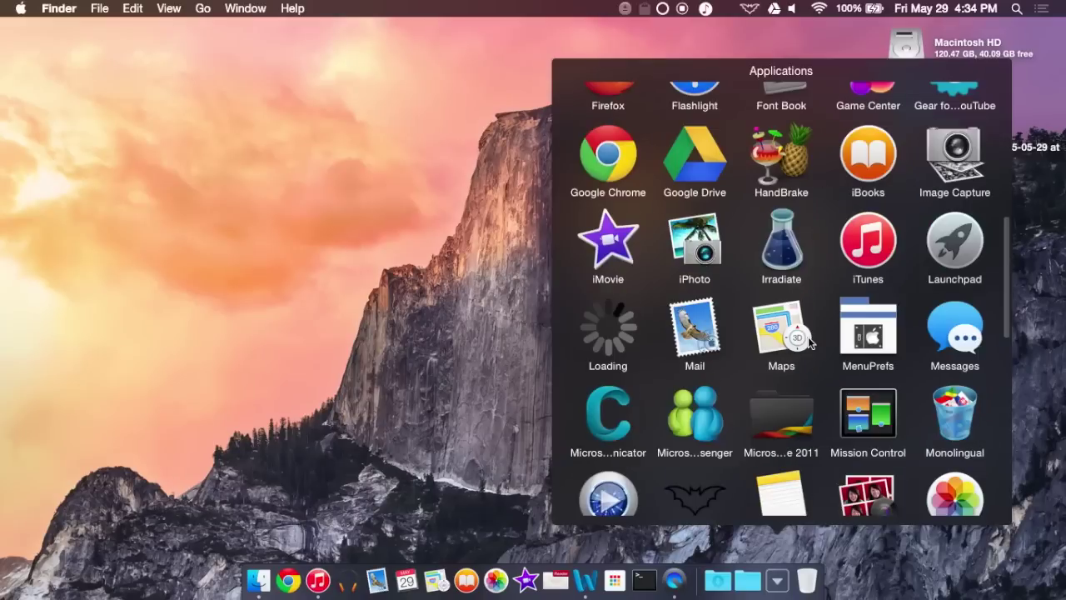
pyautogui.scroll(-3, 808, 337)
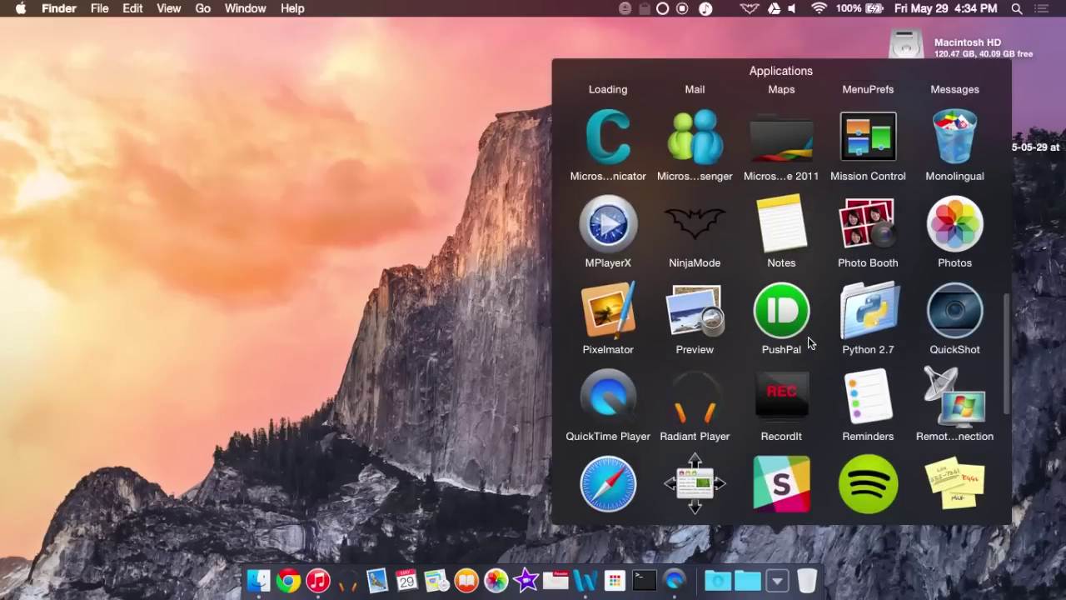
pyautogui.click(790, 405)
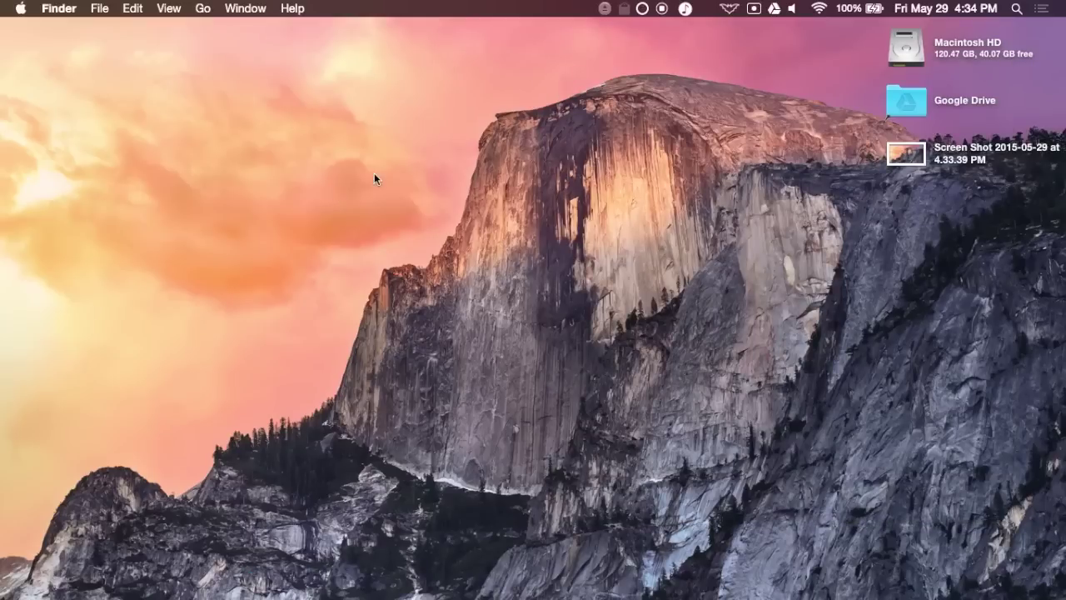
# Record a short clip of the desktop's mountain area and open the uploaded recording.
pyautogui.click(754, 10)
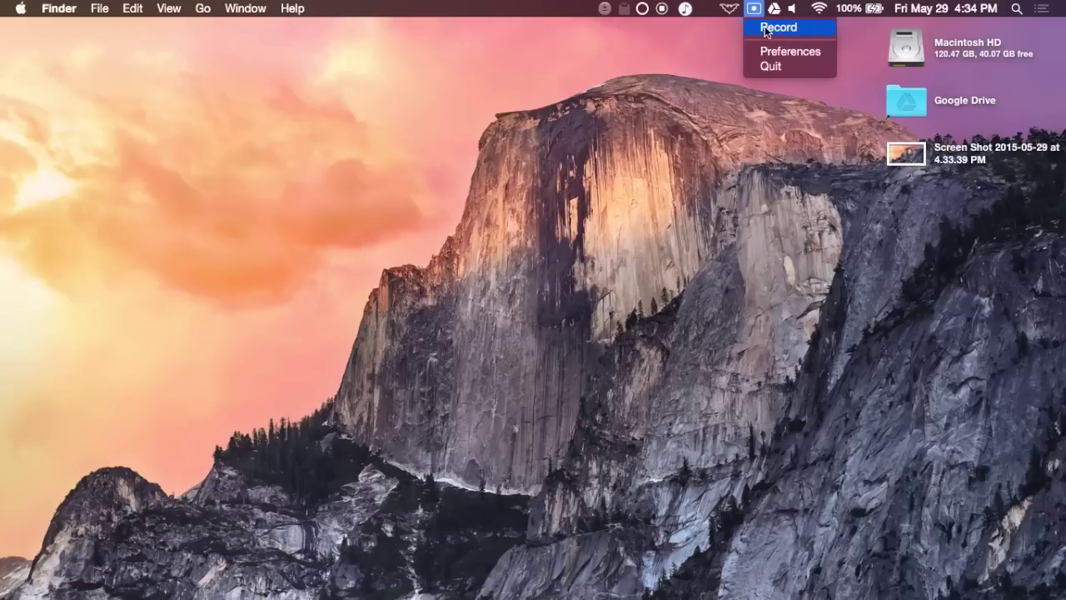
pyautogui.click(766, 28)
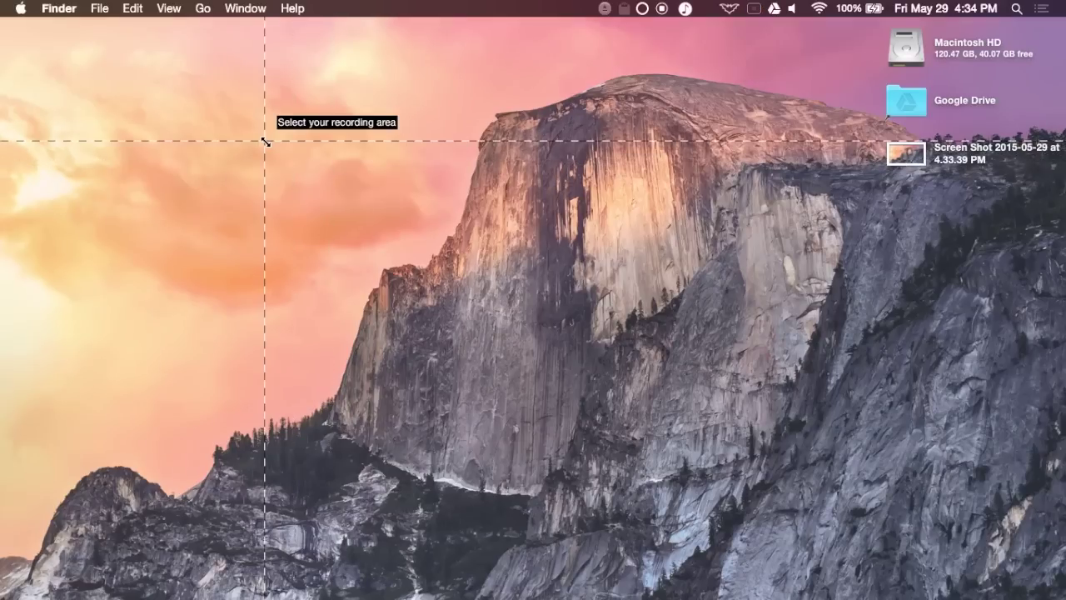
pyautogui.moveTo(264, 141); pyautogui.dragTo(792, 464)
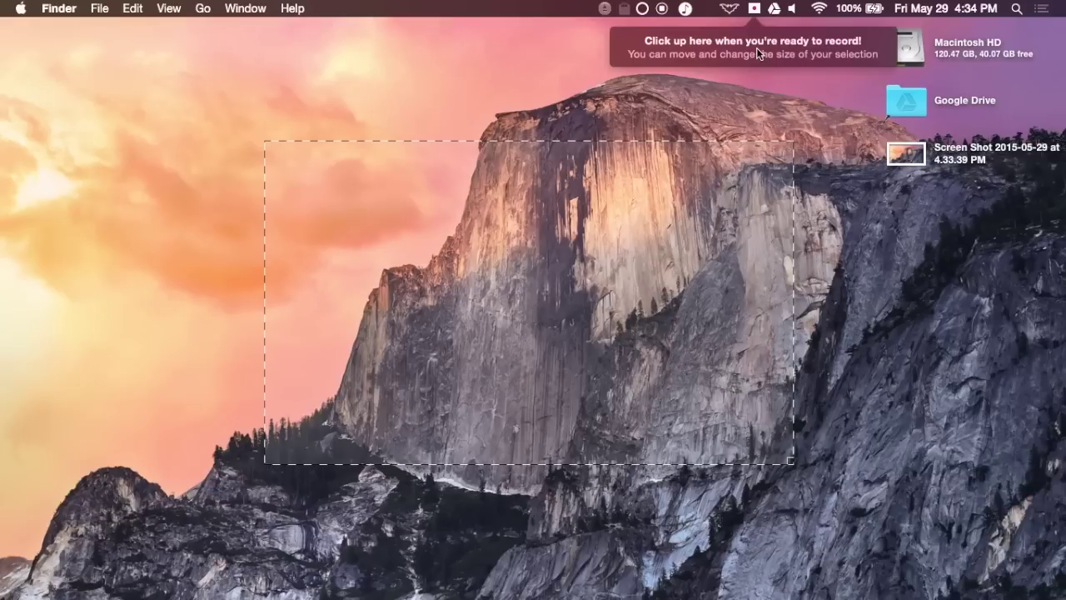
pyautogui.click(753, 8)
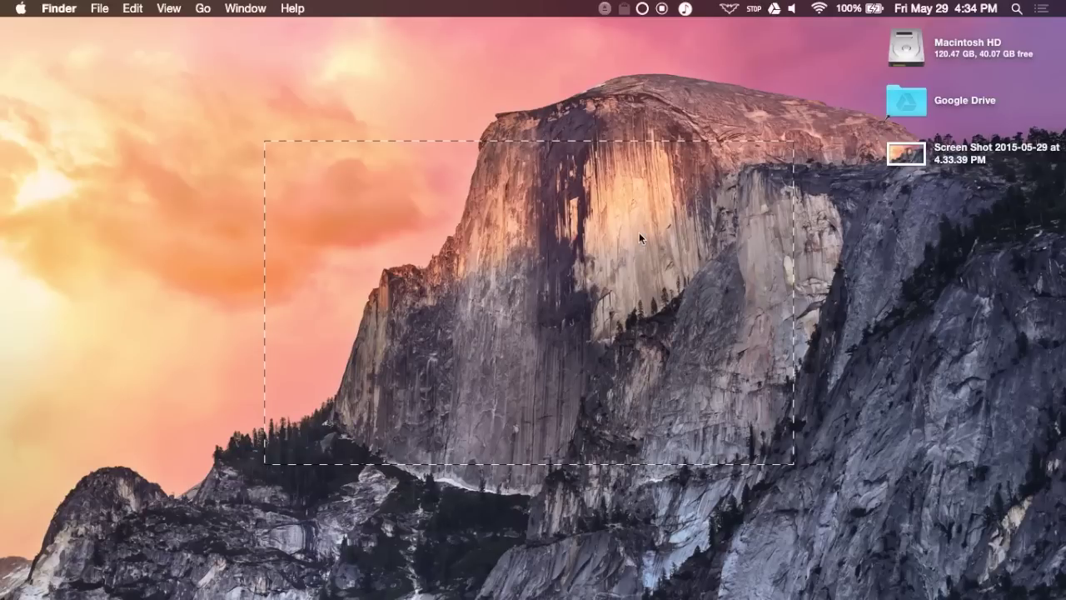
pyautogui.click(754, 10)
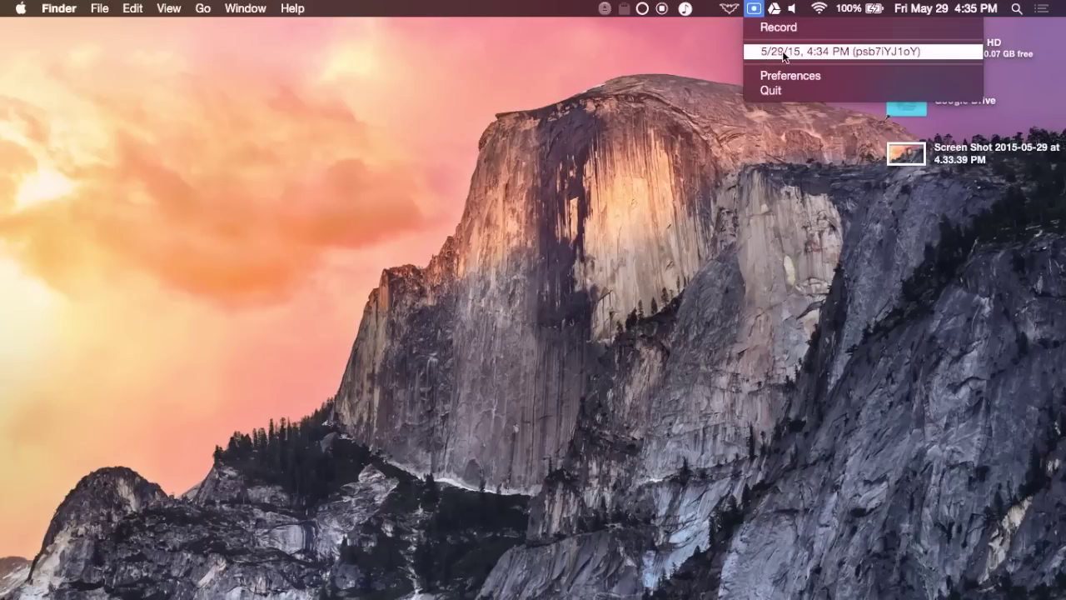
pyautogui.click(782, 51)
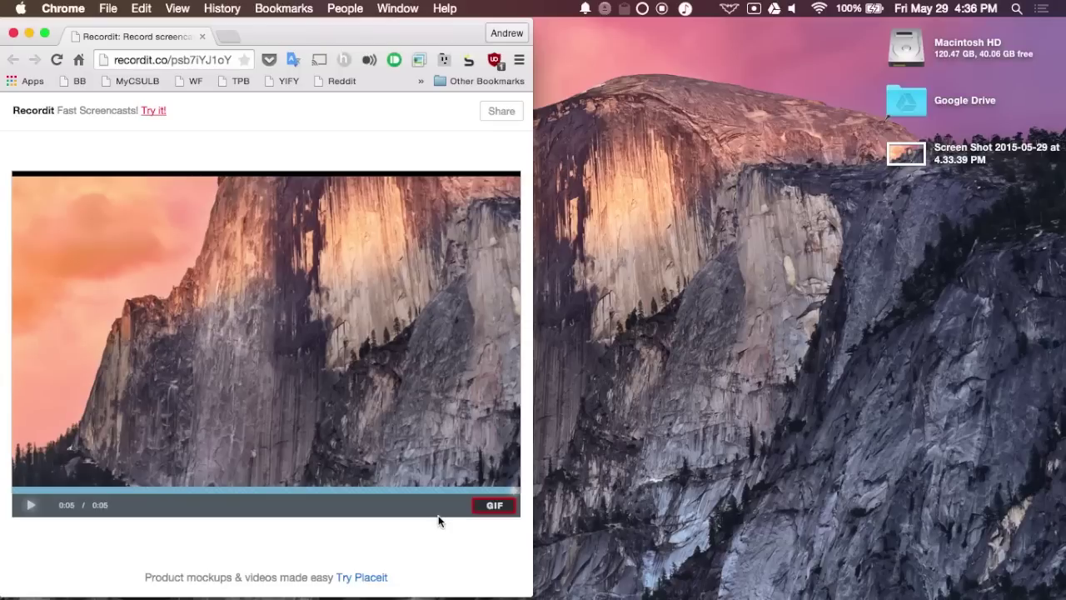
# After watching the 5-second clip, leave Chrome with Cmd+H and return to the desktop.
pyautogui.press('cmd+h')
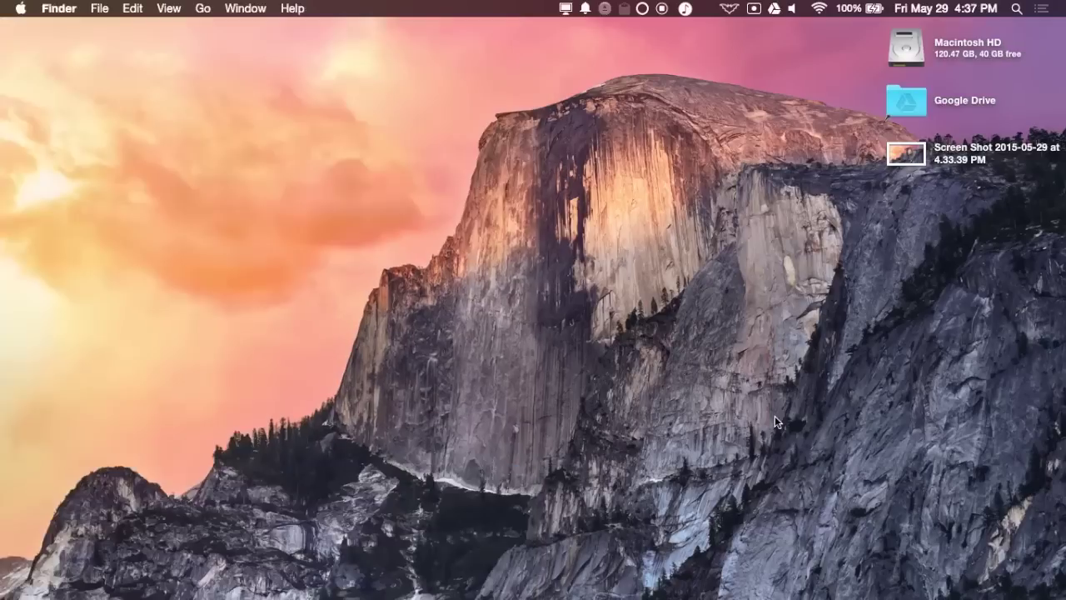
pyautogui.moveTo(629, 575)
# Check Display Menu's resolutions (1366 × 768 current) and choose Displays Preferences.
pyautogui.click(566, 9)
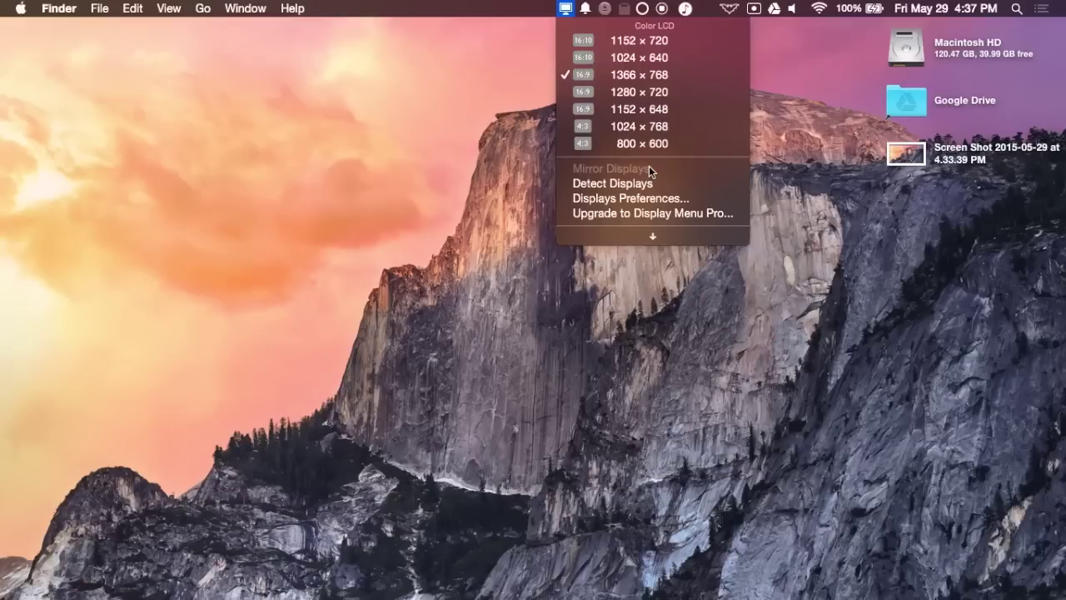
pyautogui.click(685, 200)
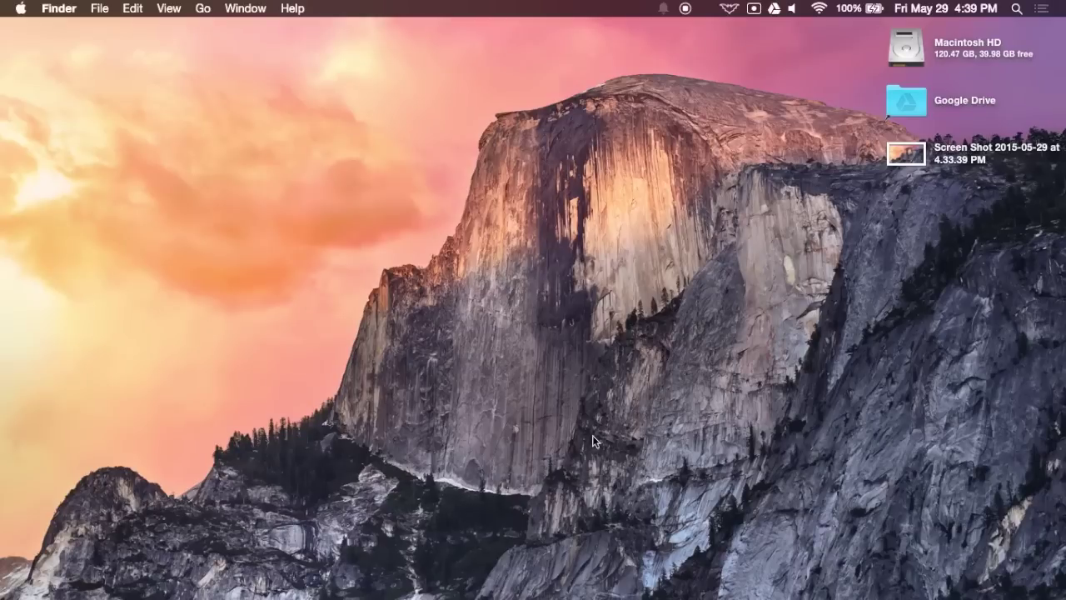
# Close the Applications grid so the desktop is uncovered again.
pyautogui.moveTo(820, 587)
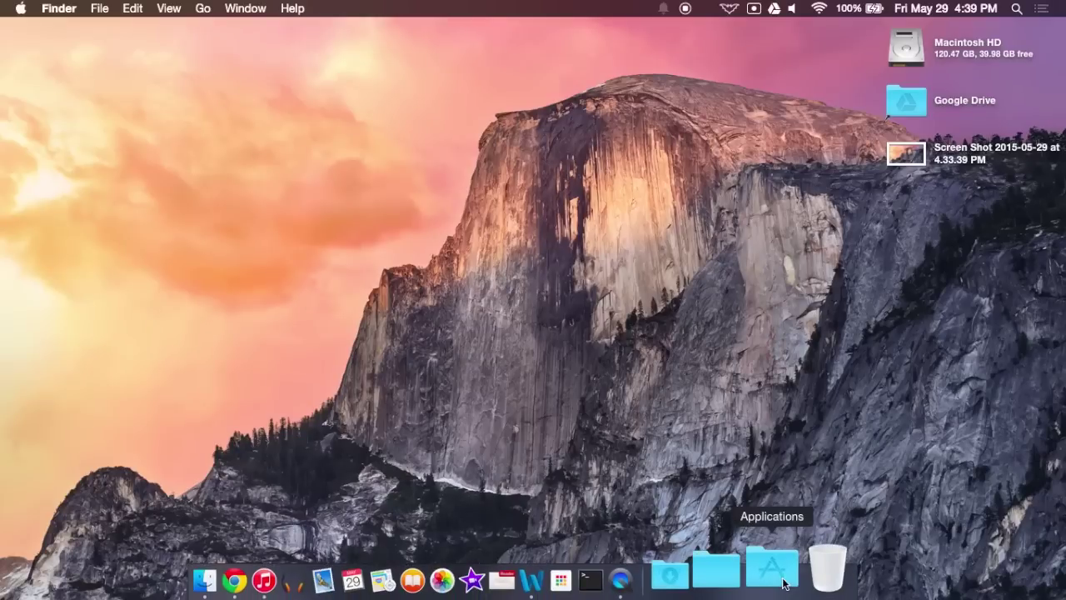
pyautogui.click(783, 579)
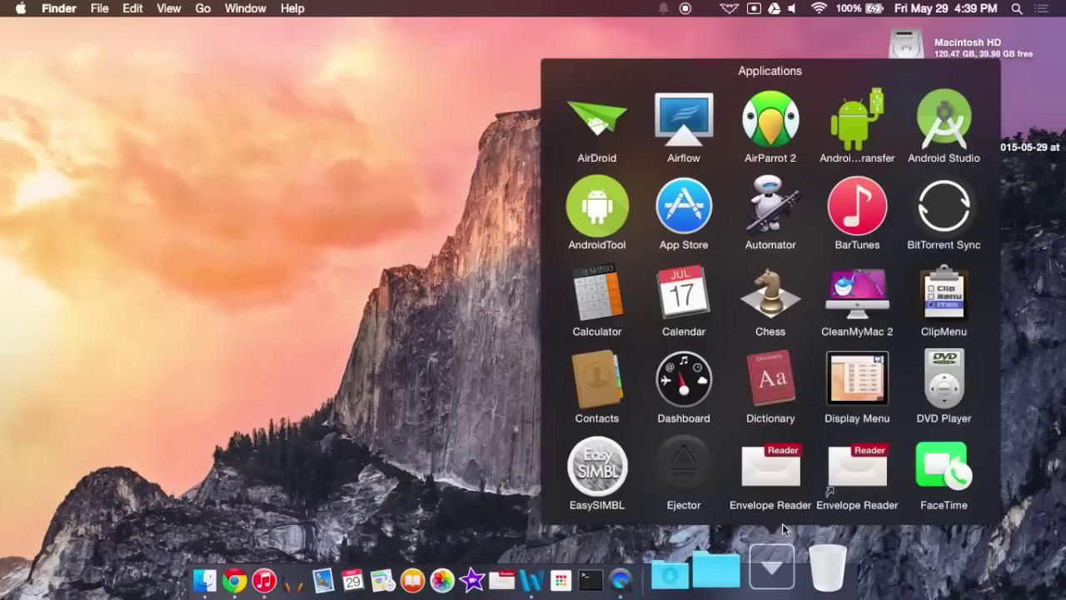
pyautogui.scroll(-2, 781, 322)
pyautogui.scroll(-15, 782, 324)
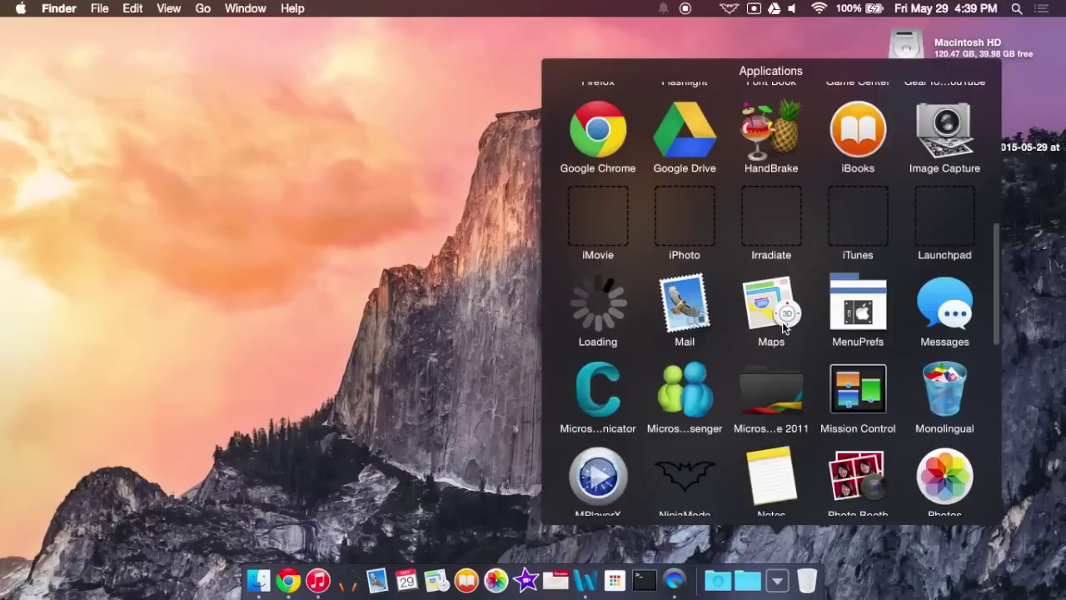
pyautogui.click(866, 397)
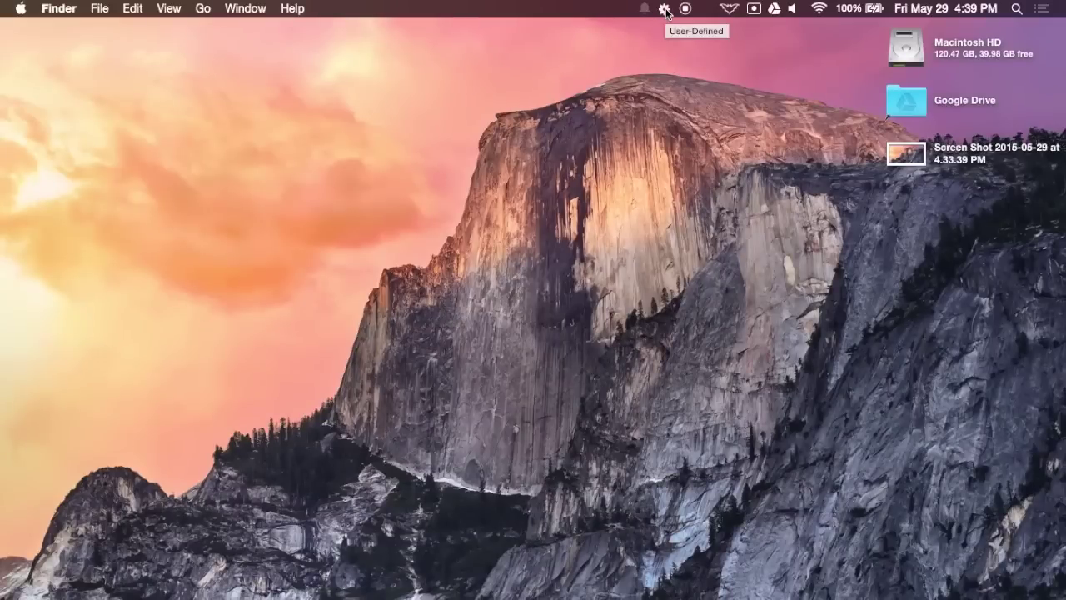
# Open XMenu Preferences… from the XMenu gear icon in the menu bar.
pyautogui.click(664, 9)
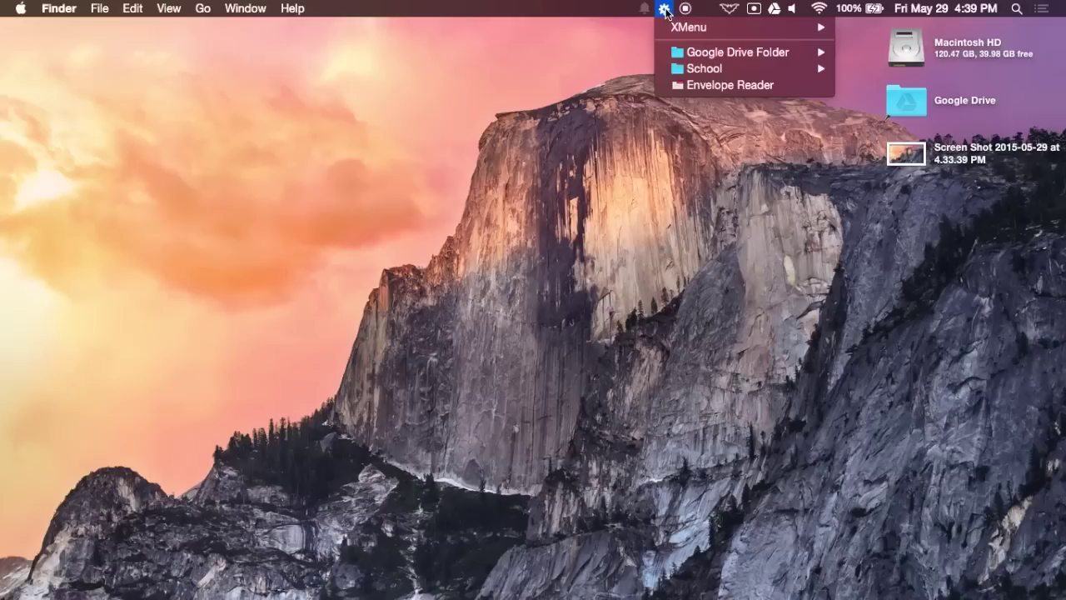
pyautogui.moveTo(674, 32)
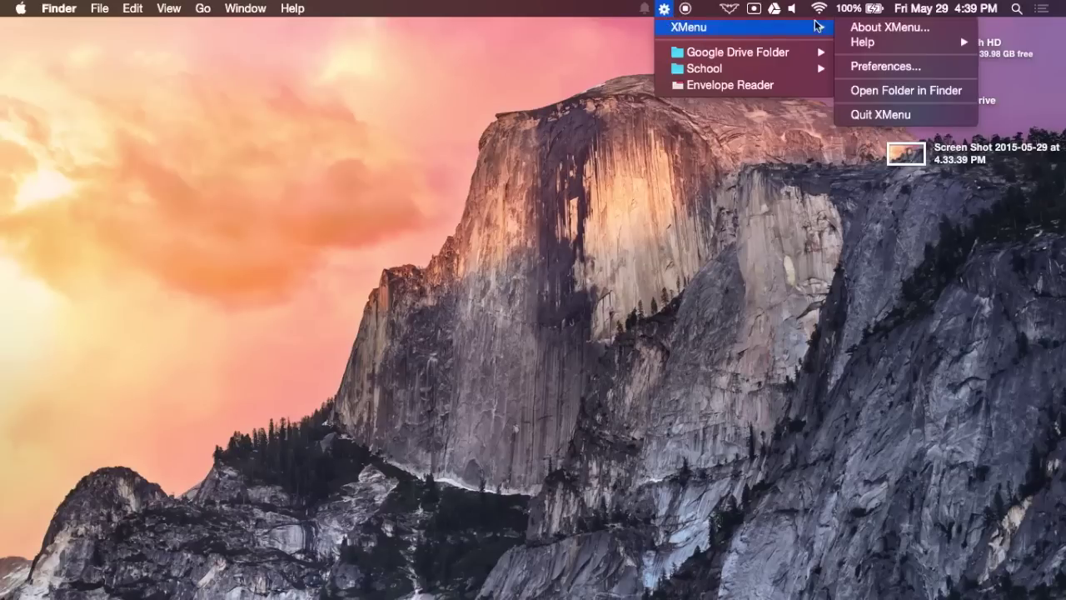
pyautogui.click(864, 73)
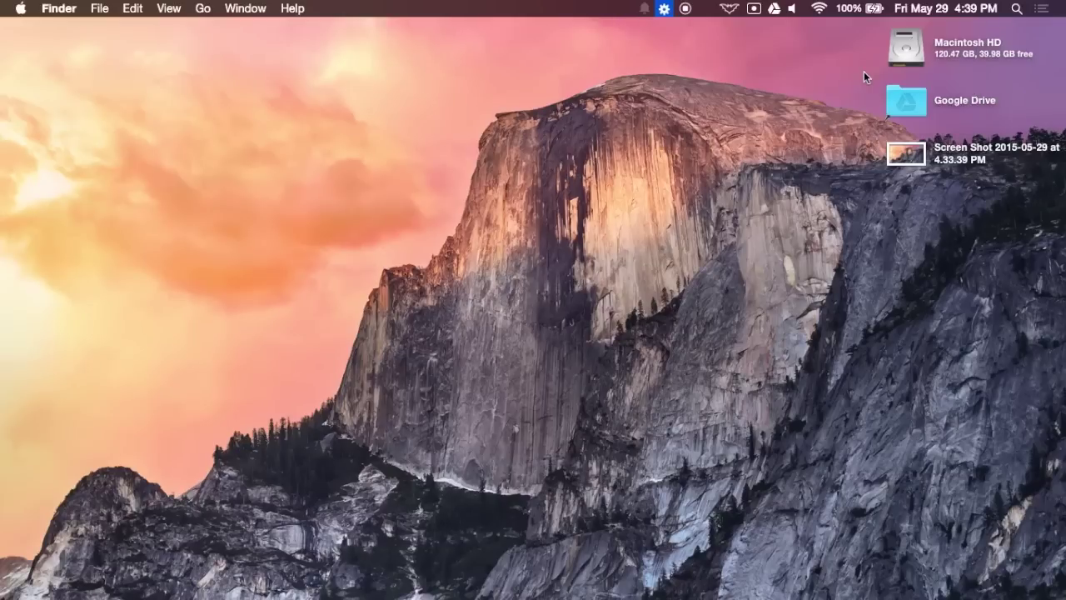
# Enable XMenu's Applications, Developer, Documents and Home menus, close preferences, and open a new Finder window.
pyautogui.click(425, 140)
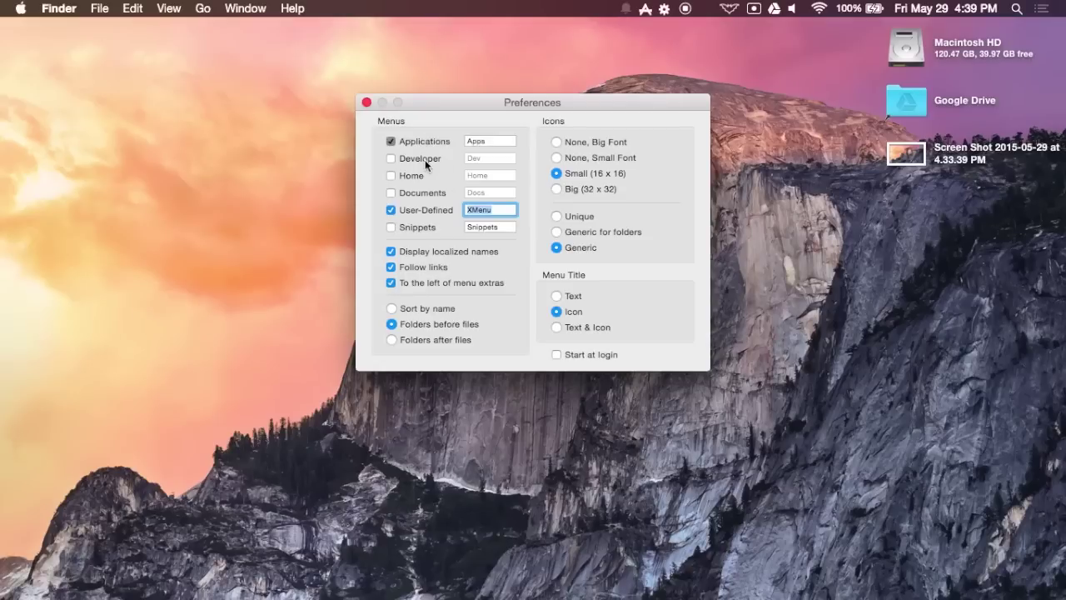
pyautogui.click(420, 160)
pyautogui.click(391, 193)
pyautogui.click(390, 177)
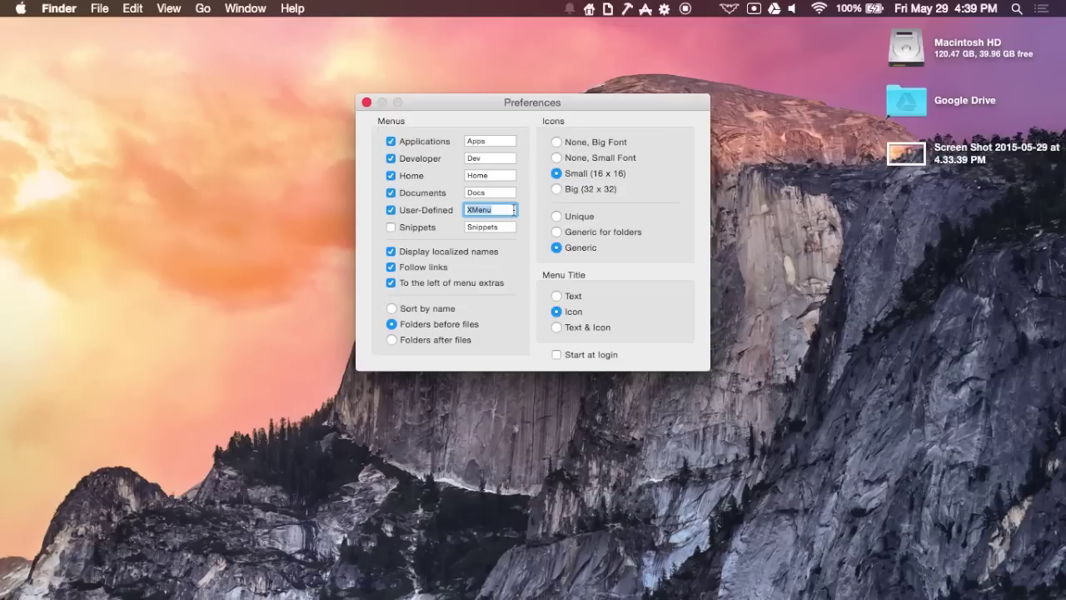
pyautogui.click(366, 103)
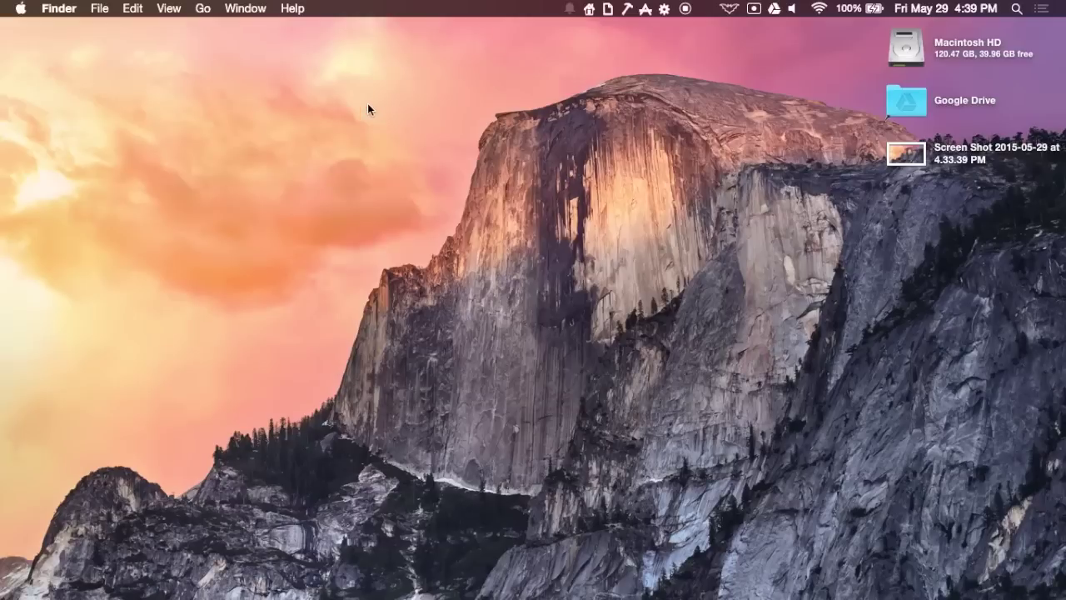
pyautogui.moveTo(258, 571)
pyautogui.press('super+n')
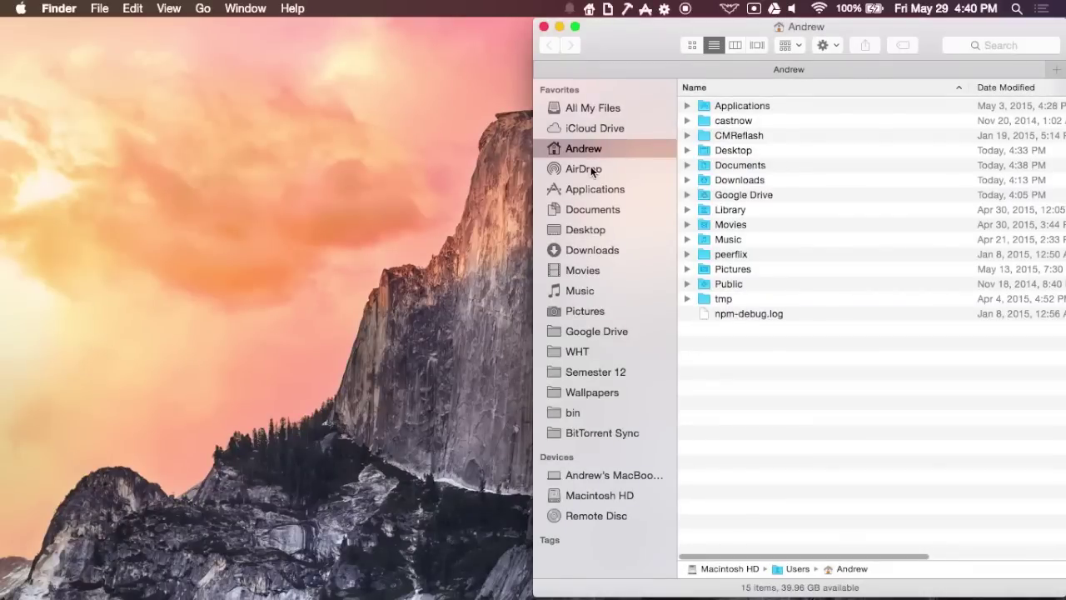
# Browse Library > Application Support > XMenu and expand the Snippets folder.
pyautogui.click(730, 212)
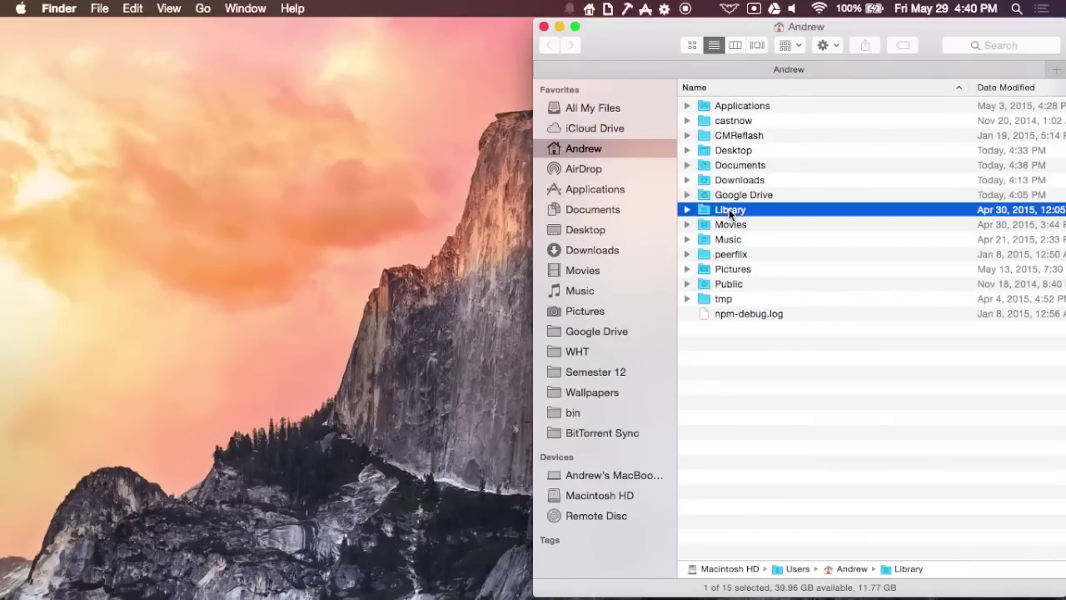
pyautogui.press('super+Down')
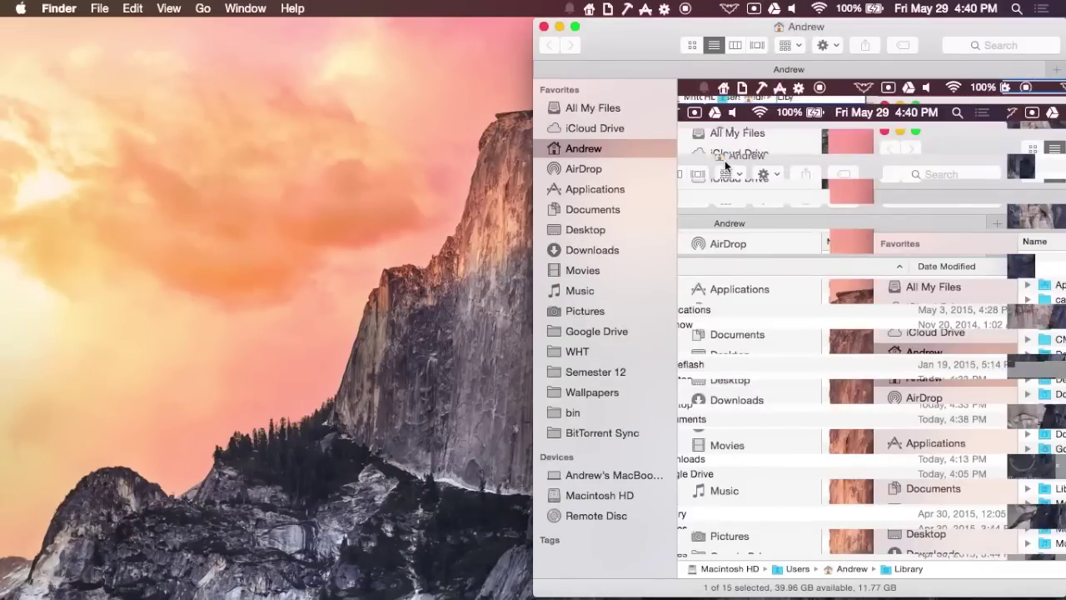
pyautogui.click(749, 138)
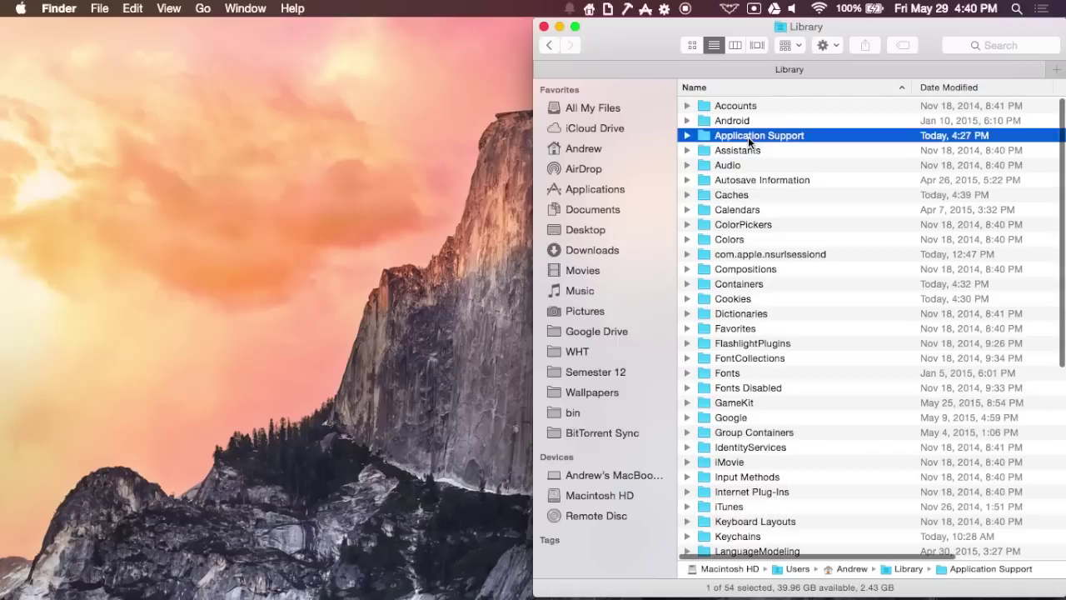
pyautogui.press('super+Down')
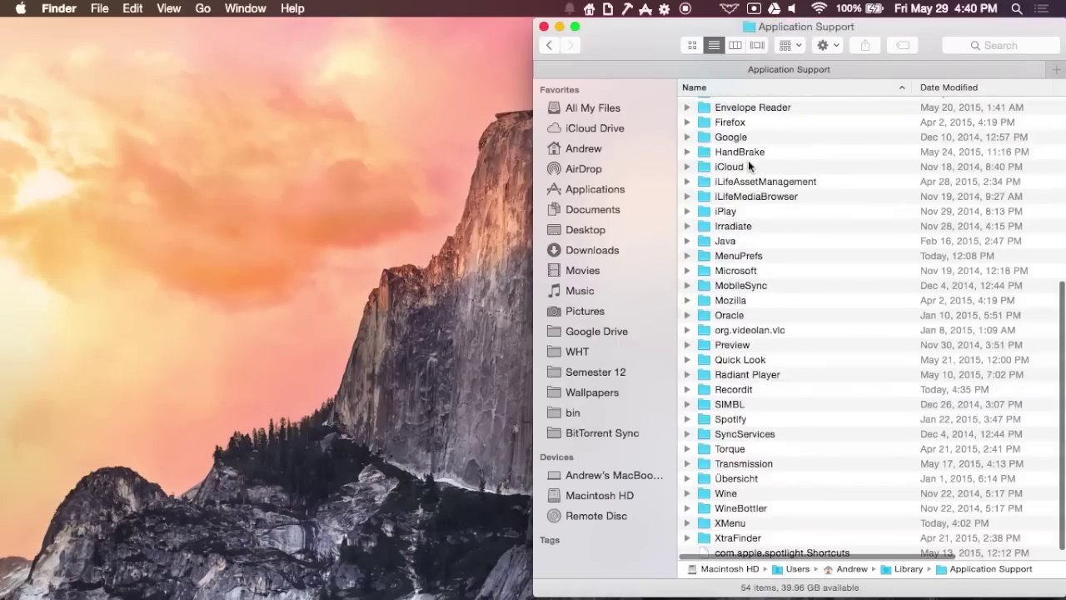
pyautogui.scroll(-1, 750, 417)
pyautogui.click(738, 510)
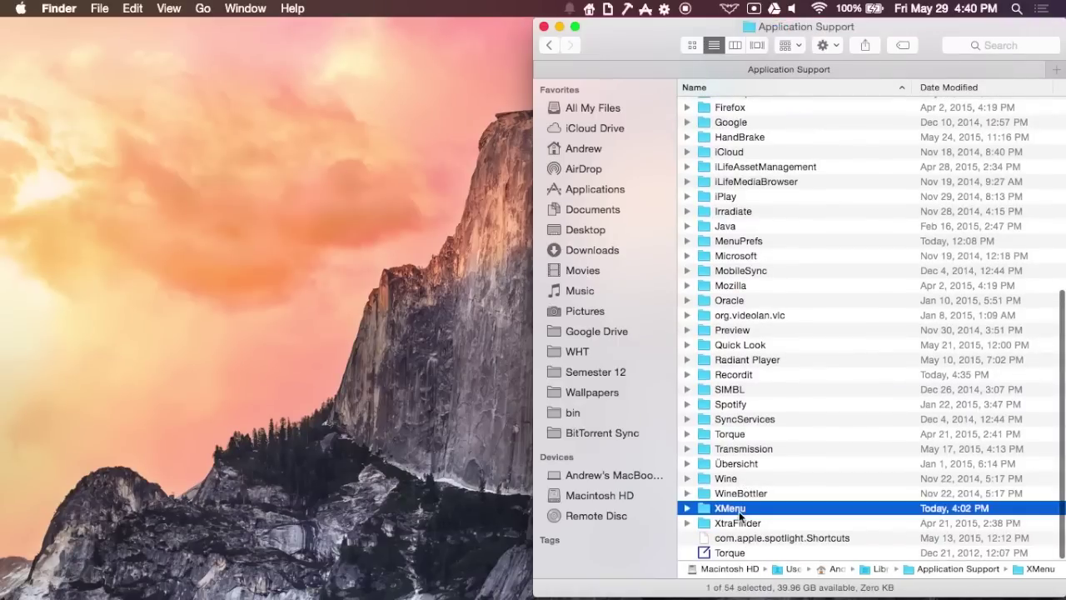
pyautogui.doubleClick(739, 510)
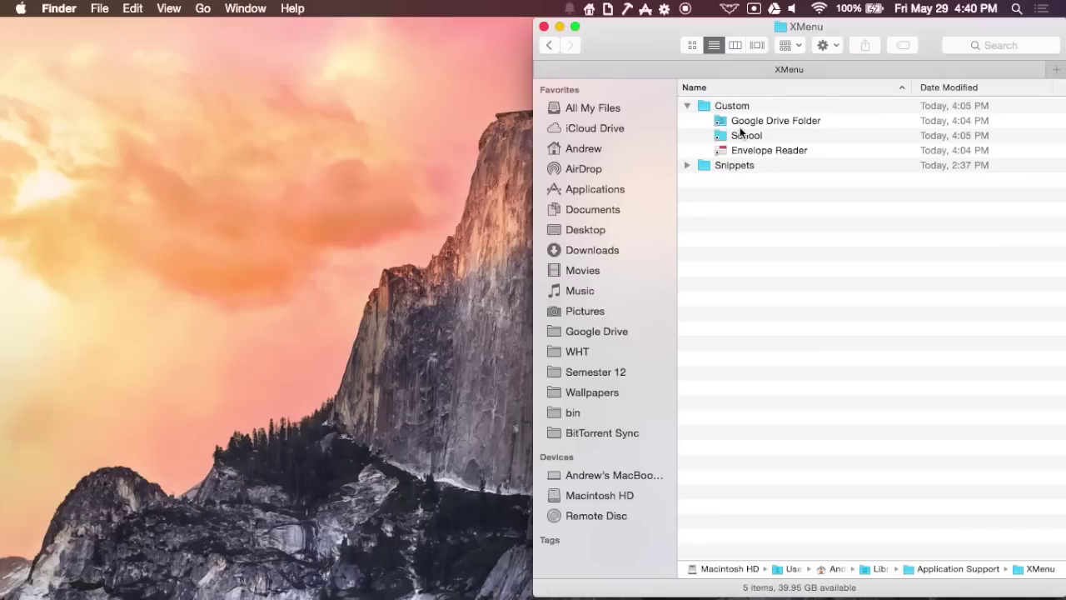
pyautogui.click(687, 165)
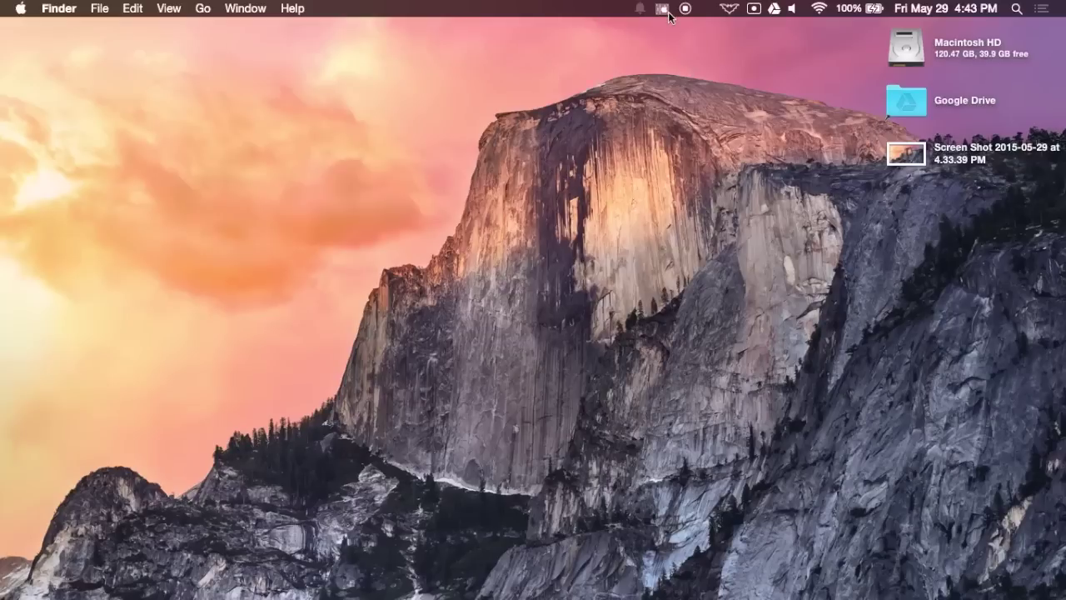
# From the MenuPrefs menu-bar list, choose Preferences… at the bottom.
pyautogui.click(662, 9)
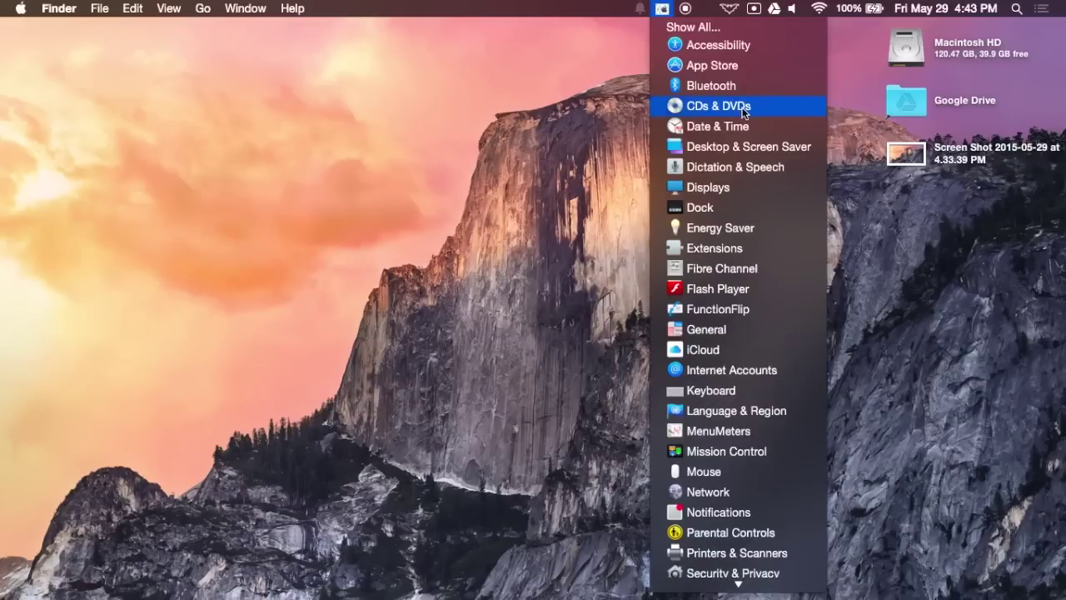
pyautogui.scroll(-5, 744, 112)
pyautogui.scroll(5, 743, 112)
pyautogui.scroll(-5, 743, 113)
pyautogui.scroll(5, 739, 109)
pyautogui.scroll(-5, 750, 294)
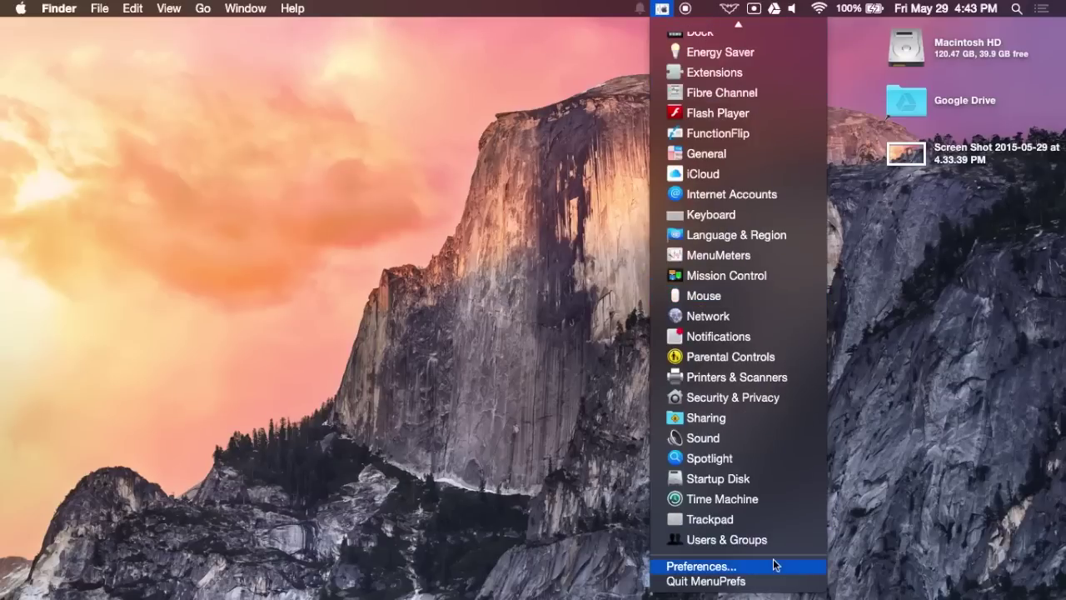
pyautogui.click(738, 569)
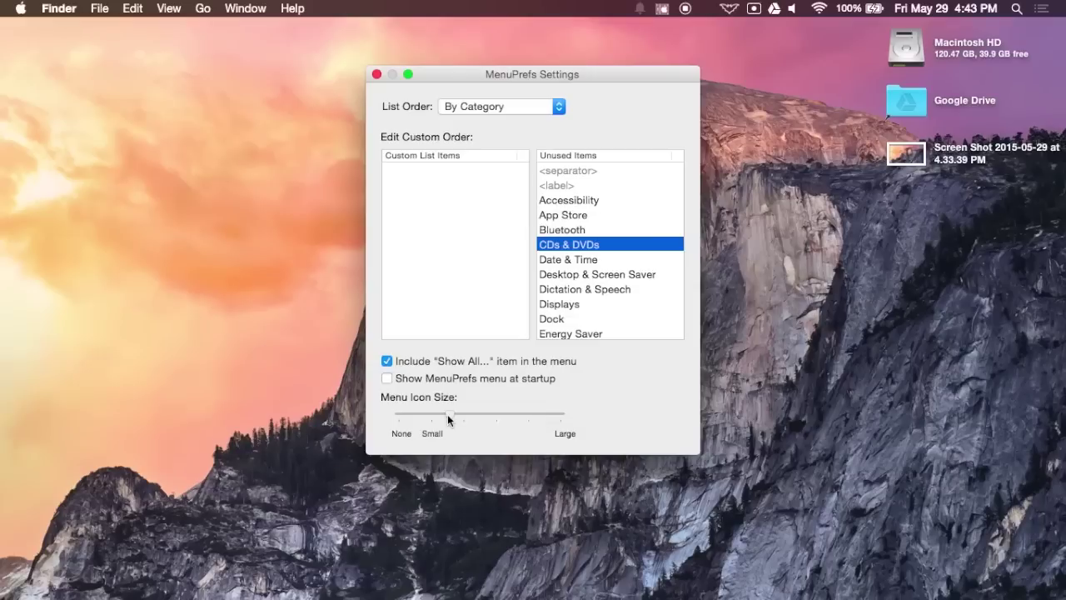
# Set the MenuPrefs Menu Icon Size slider to None and check the icon-free pane list.
pyautogui.moveTo(429, 414); pyautogui.dragTo(359, 419)
pyautogui.click(665, 10)
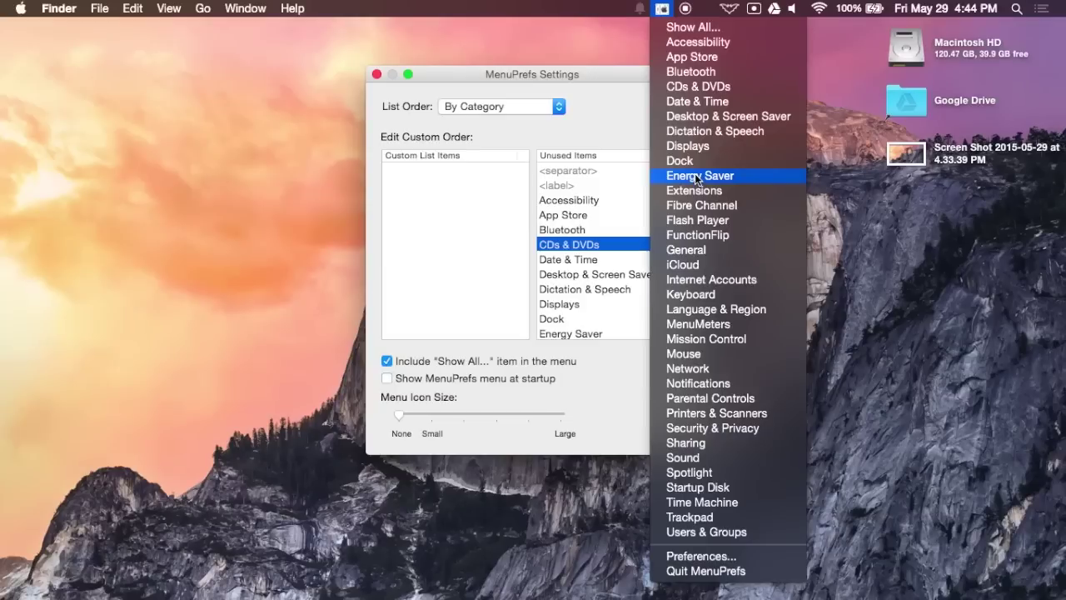
pyautogui.click(611, 102)
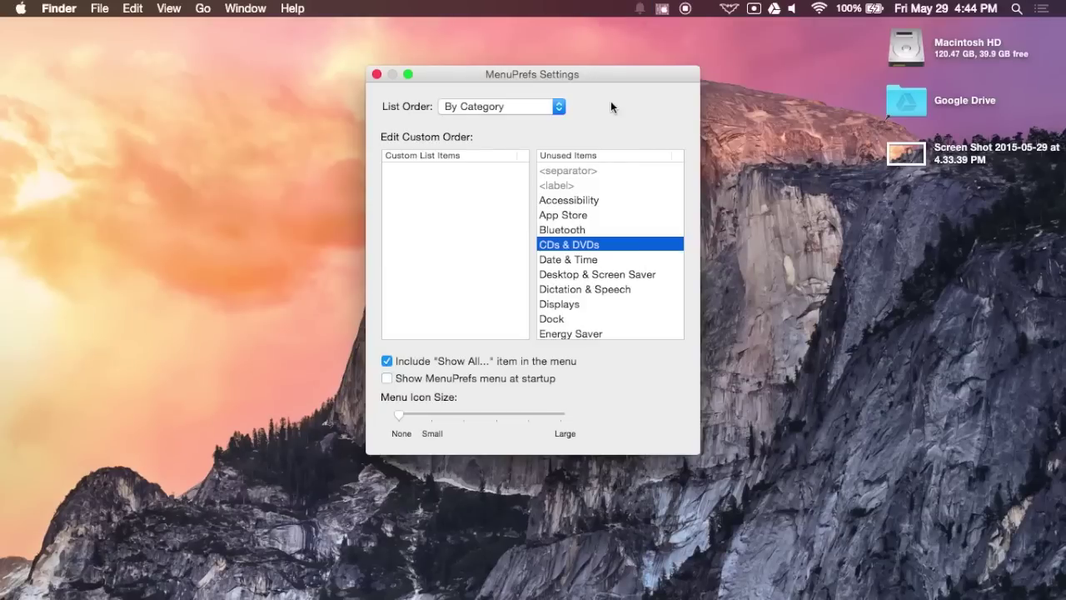